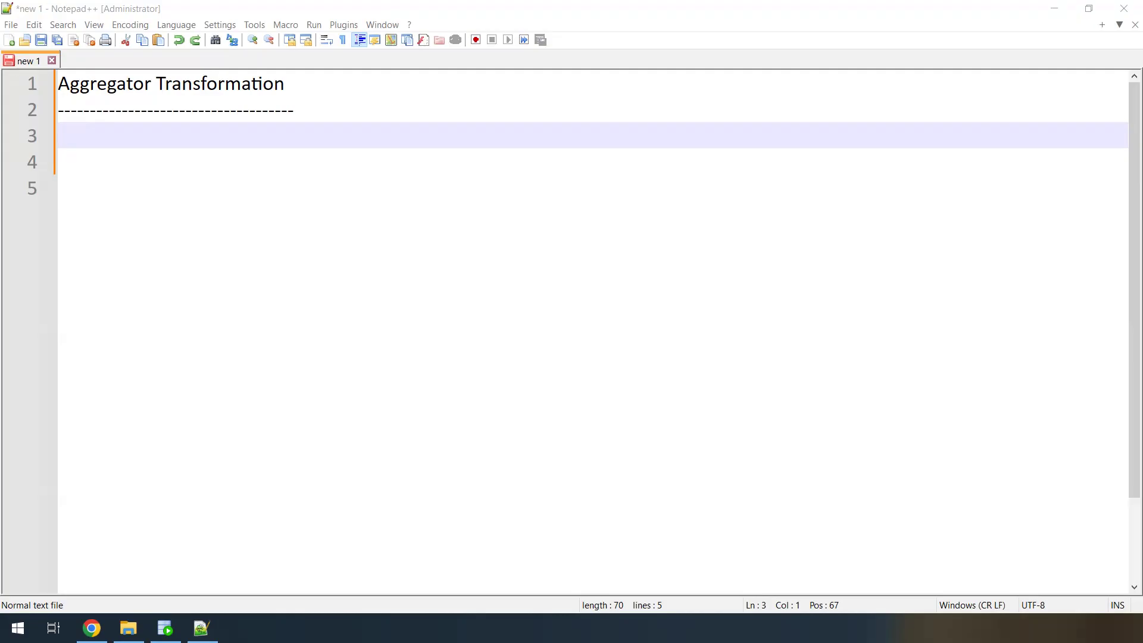
Under the heading, write "Allows us to group data and perform calculations like SUM, AVG, COUNT, MIN, MAX, and more".
left_click(166, 136)
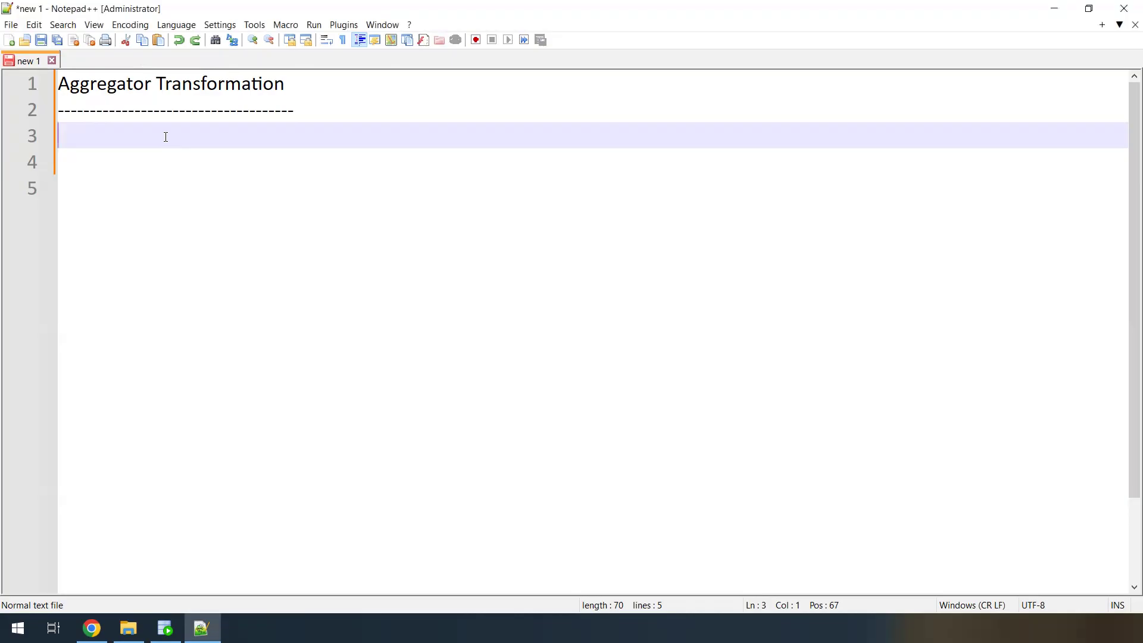
type("Allows us to group data and perform calculations like SUM, AVG, COUNT, MIN, MAX, and more")
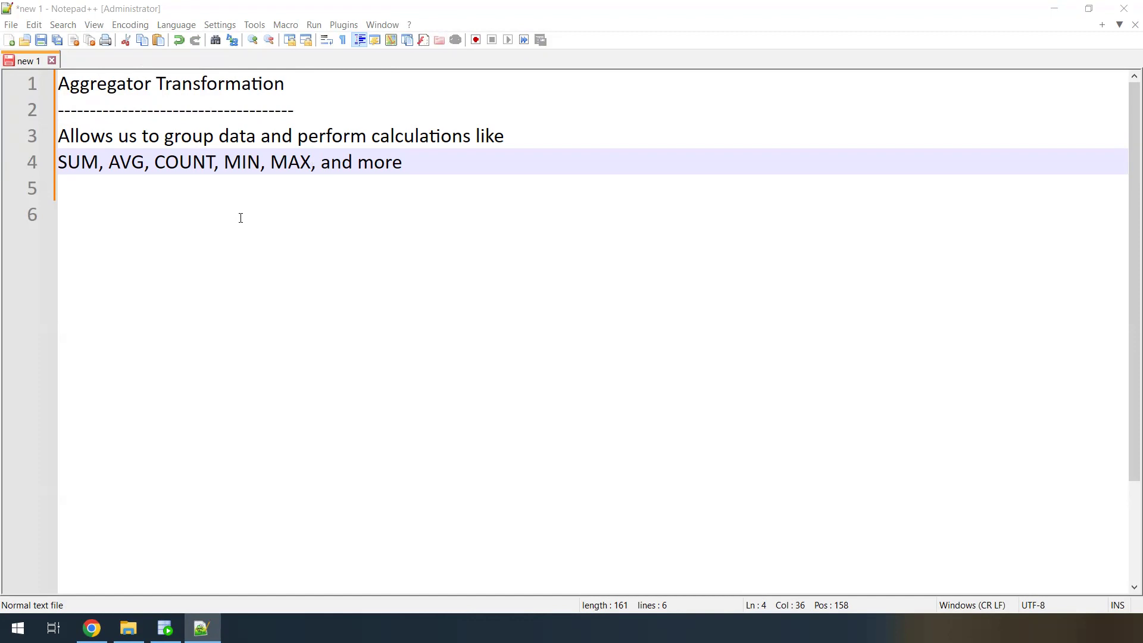
Add a "Use cases:" list covering total sales for each product or region and the average salary of employees in each department.
left_click(150, 231)
type("Use cases:  - When you need to calculate the total sales for each product or region.")
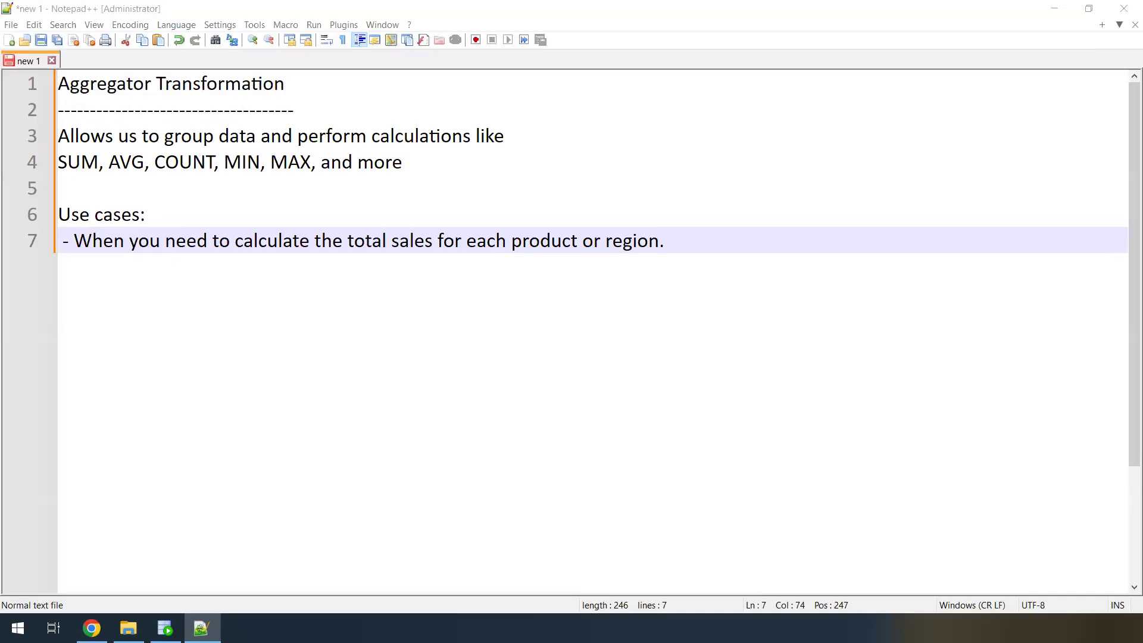
left_click(669, 236)
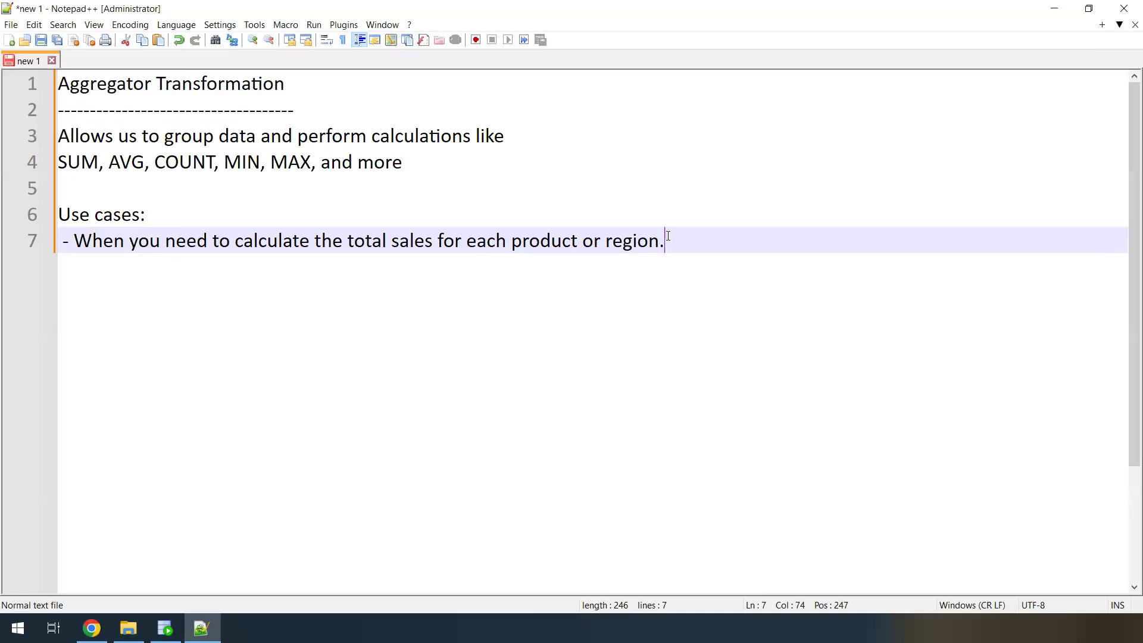
type("- To find the average salary of employees in each department.")
key("Return")
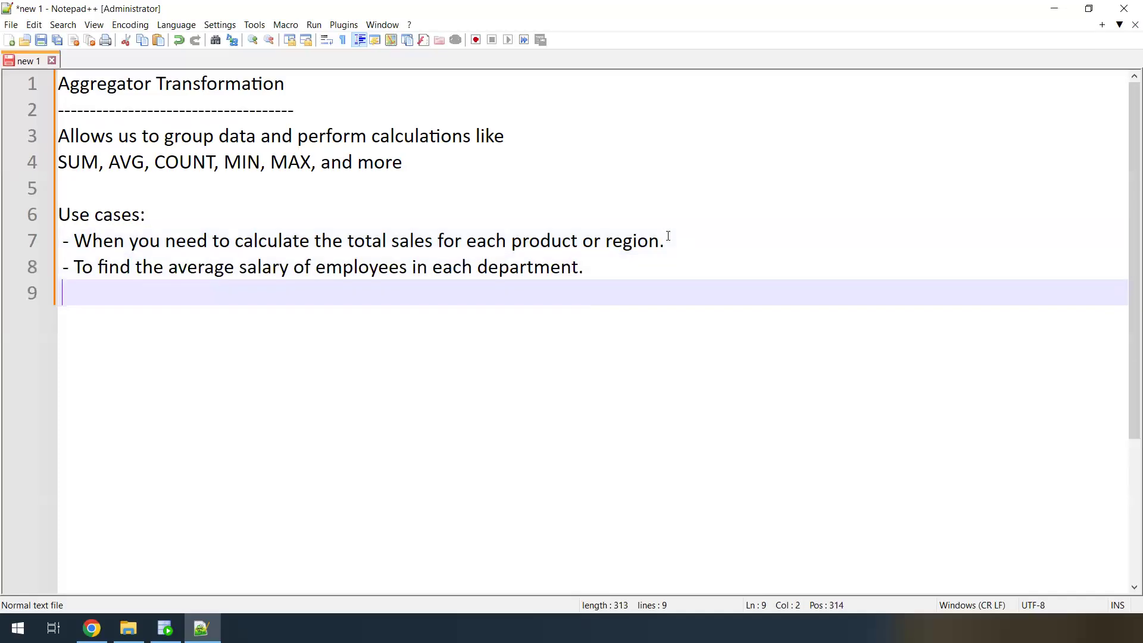
Add the third use case "- If you want to count the number of orders per customer." to the list.
key("alt+Tab")
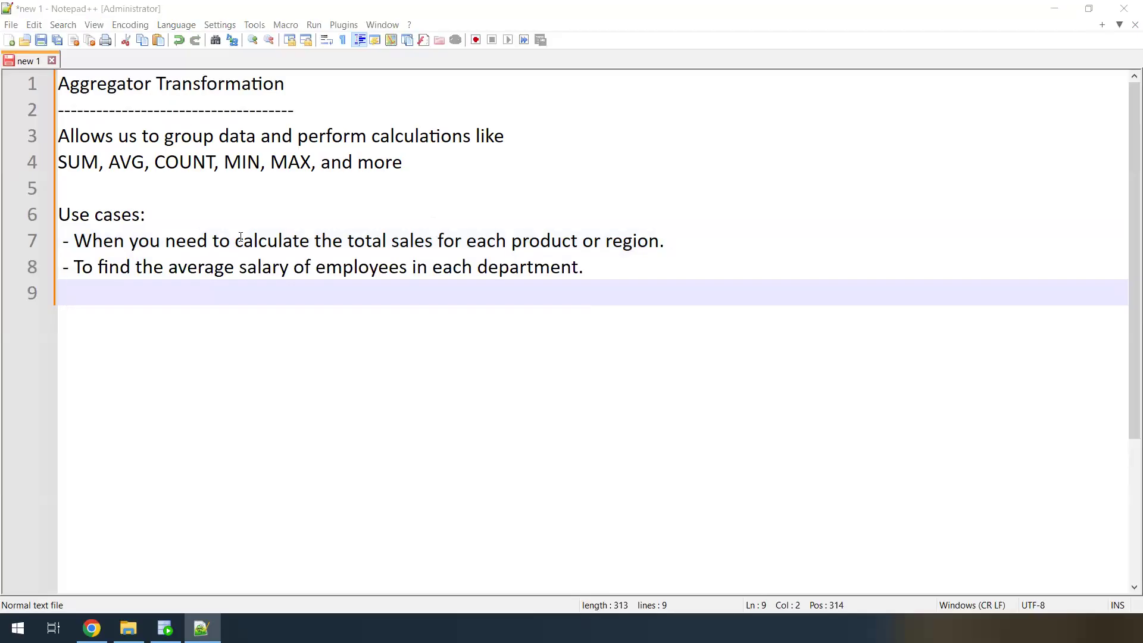
left_click(100, 297)
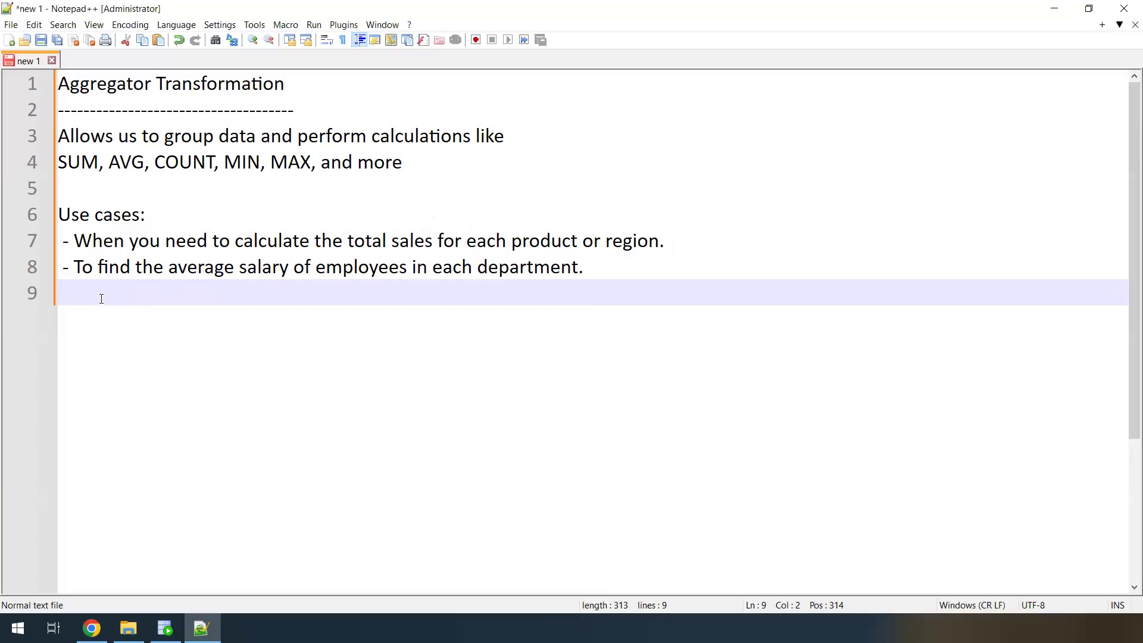
type("- If you want to count the number of orders per customer.")
left_click(67, 293)
key("BackSpace")
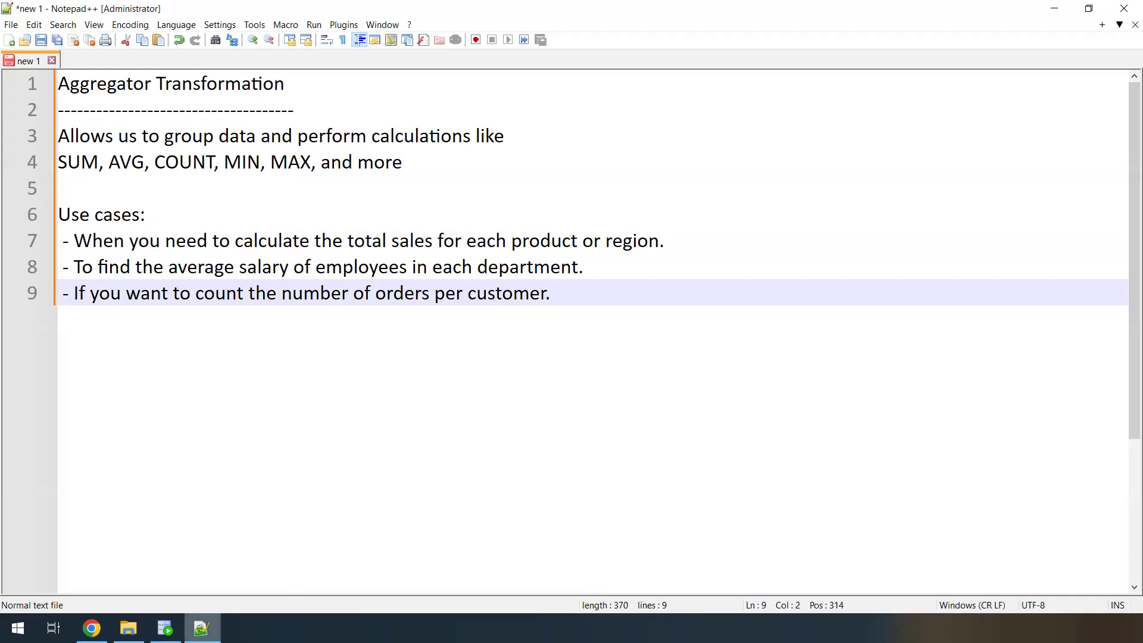
Switch to Oracle SQL Developer, run "Select * from expenses;" and examine the department, expense ID, month and amount columns.
left_click(165, 628)
left_click_drag(279, 155, 20, 137)
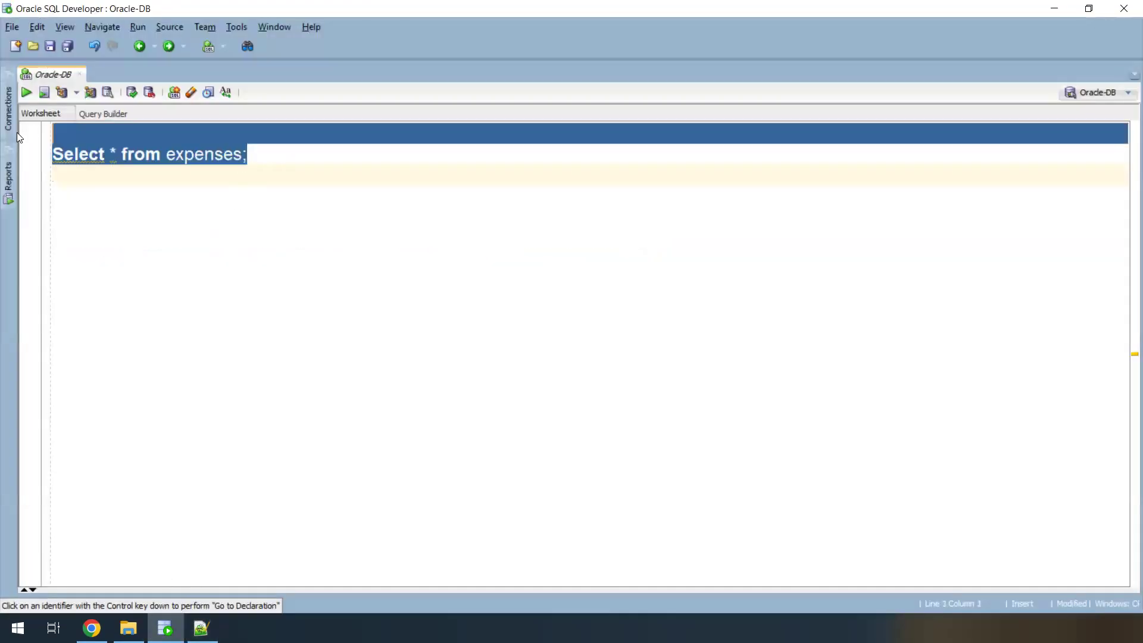
left_click(26, 93)
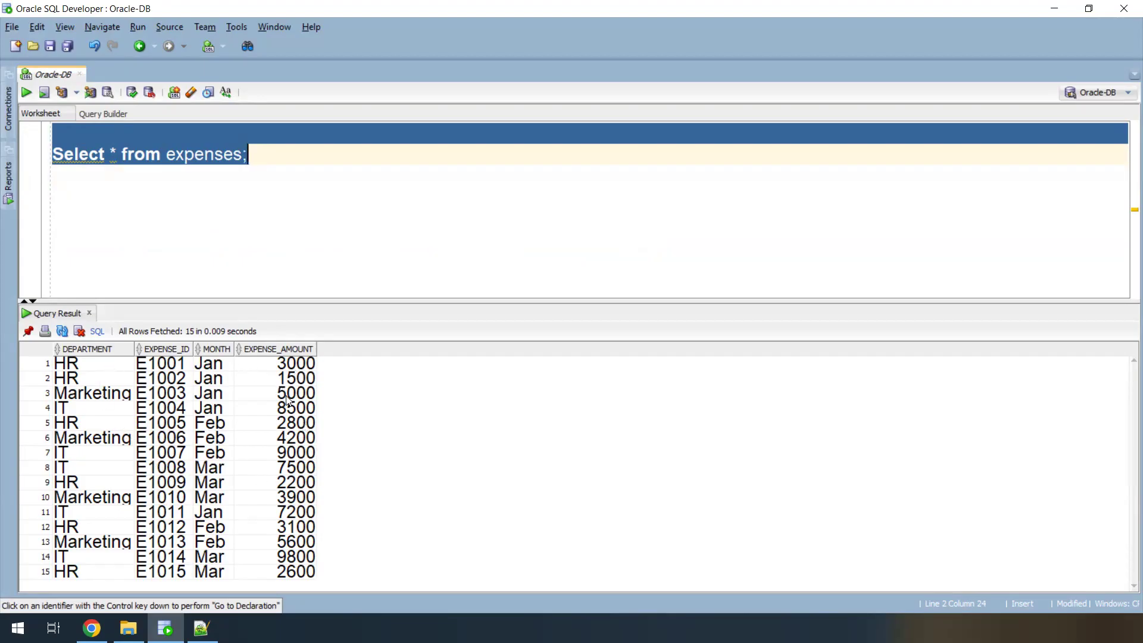
left_click(82, 368)
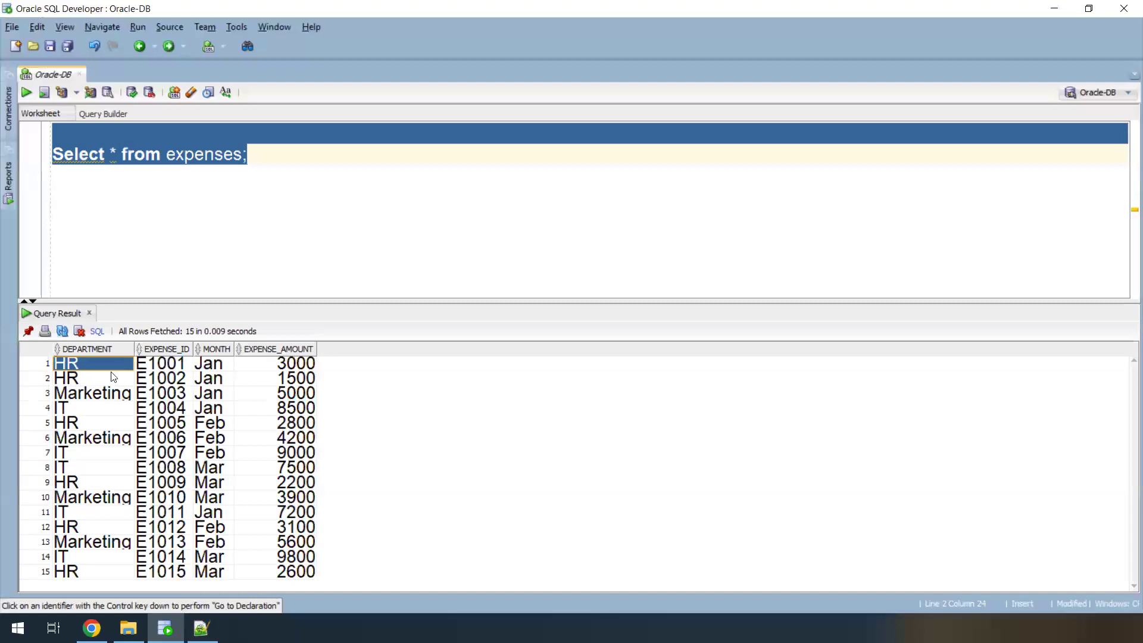
left_click(178, 370)
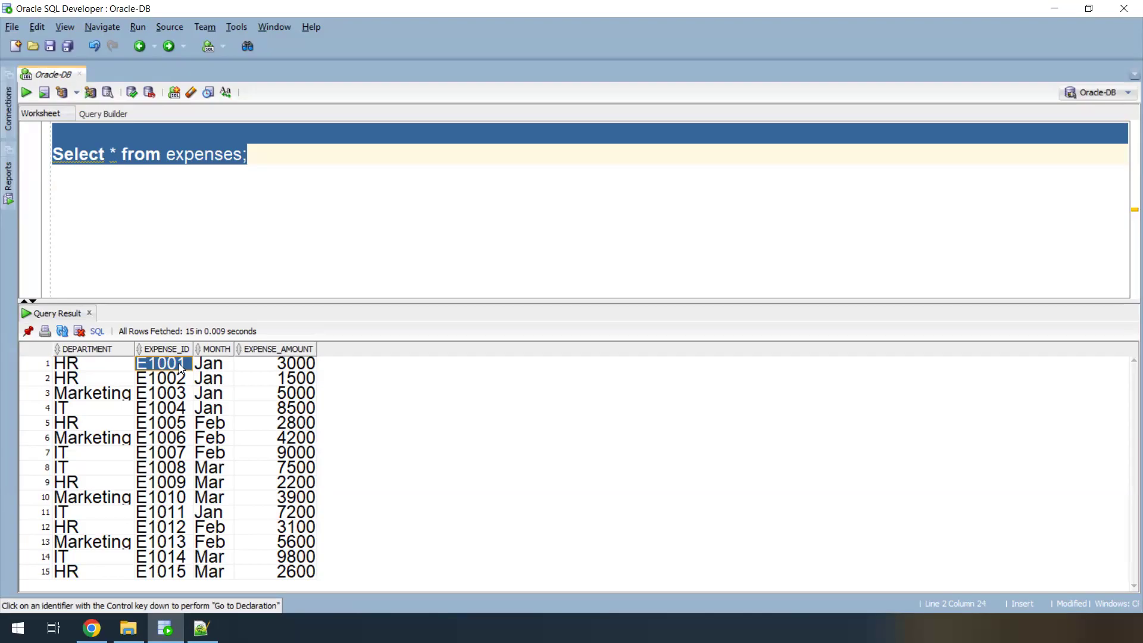
left_click(208, 364)
left_click(298, 364)
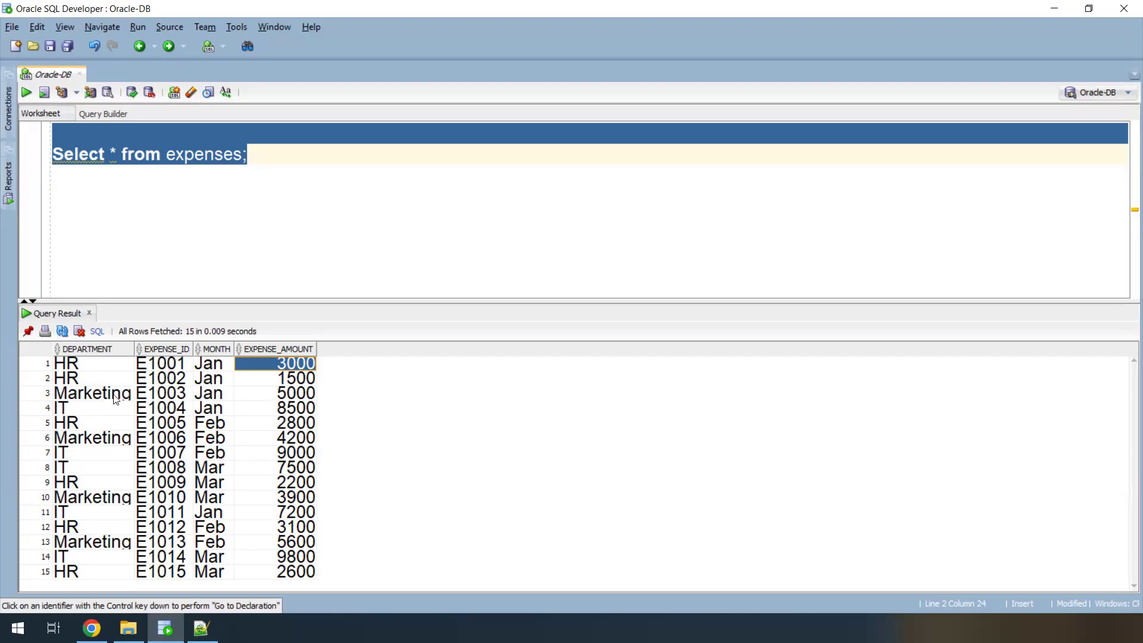
left_click(214, 381)
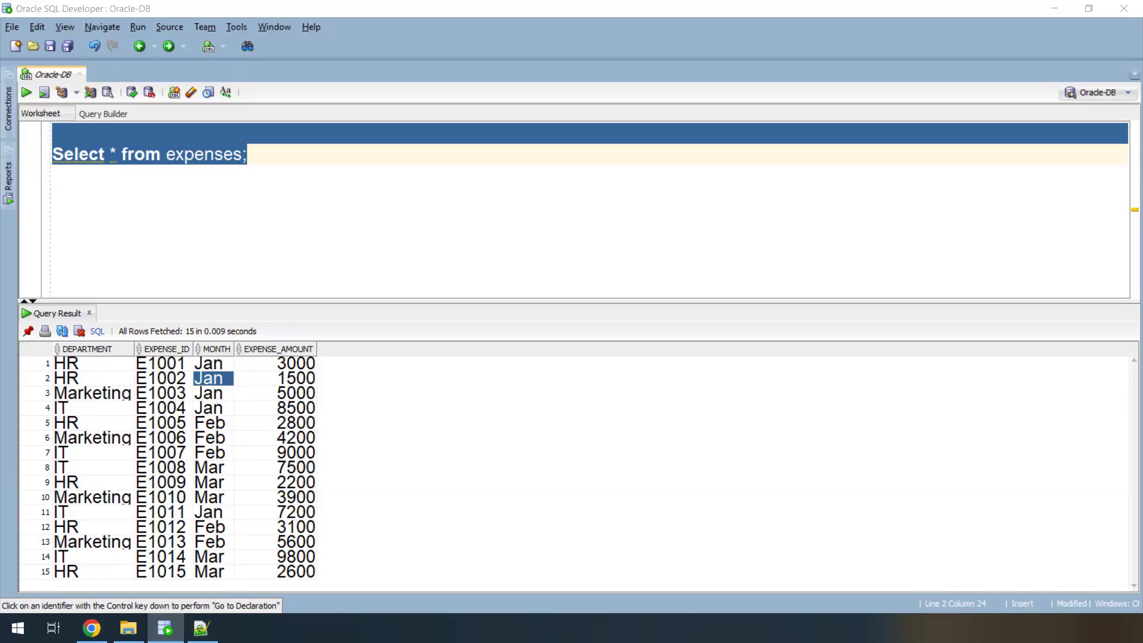
Switch to the m_Aggregator_Transform_Demo mapping in Chrome and set the Source's connection to OracleDB (Oracle).
left_click(91, 628)
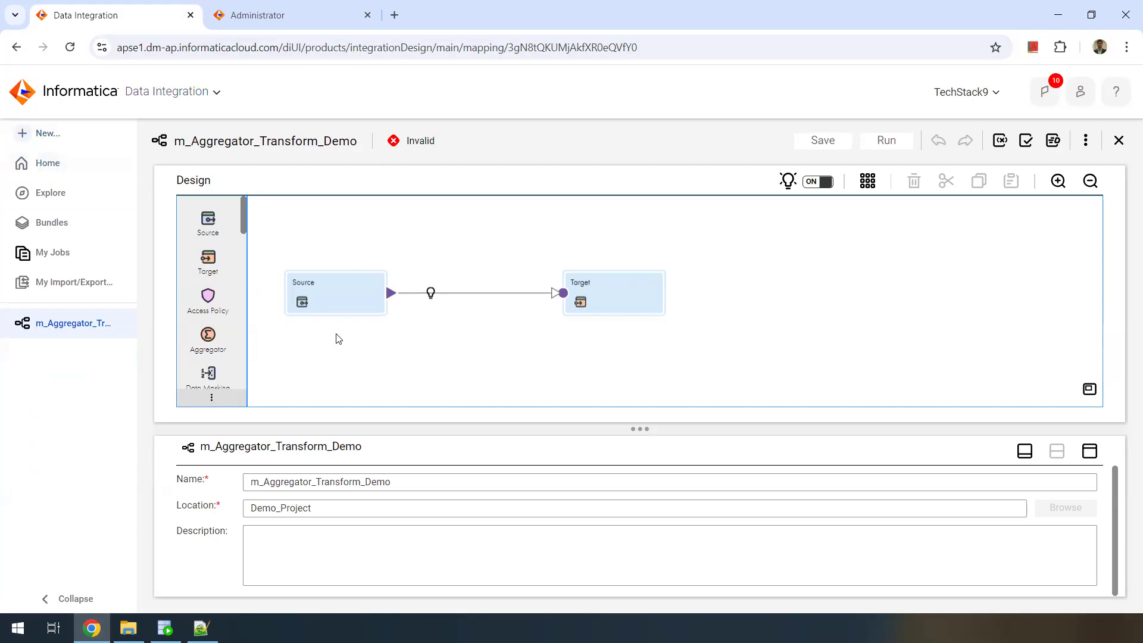
left_click(414, 479)
left_click(330, 280)
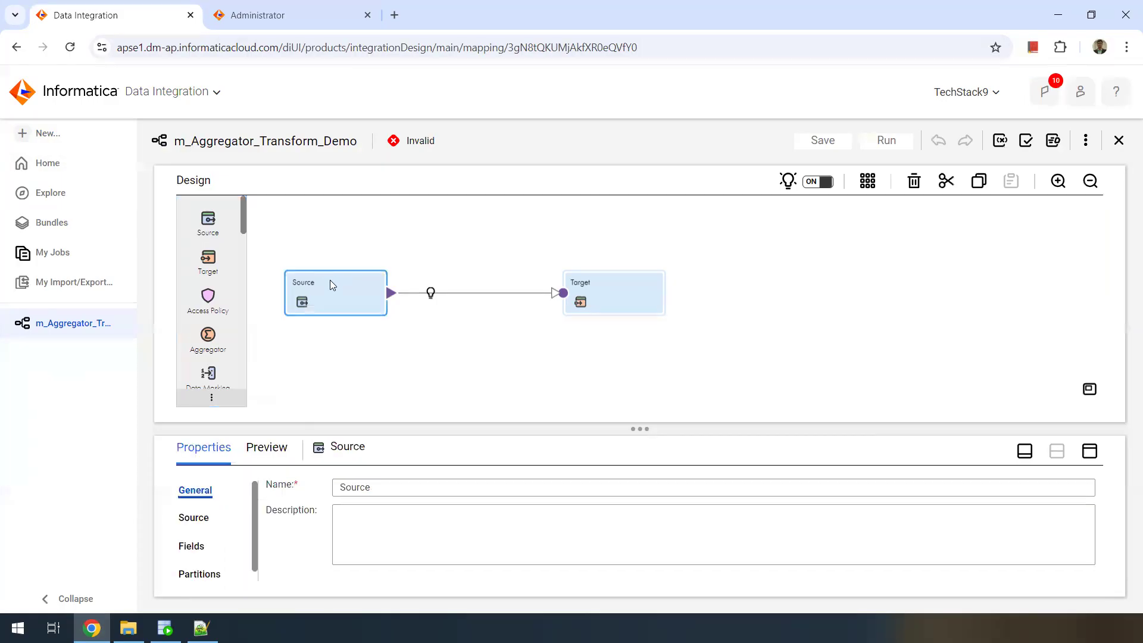
left_click(1090, 451)
left_click(192, 250)
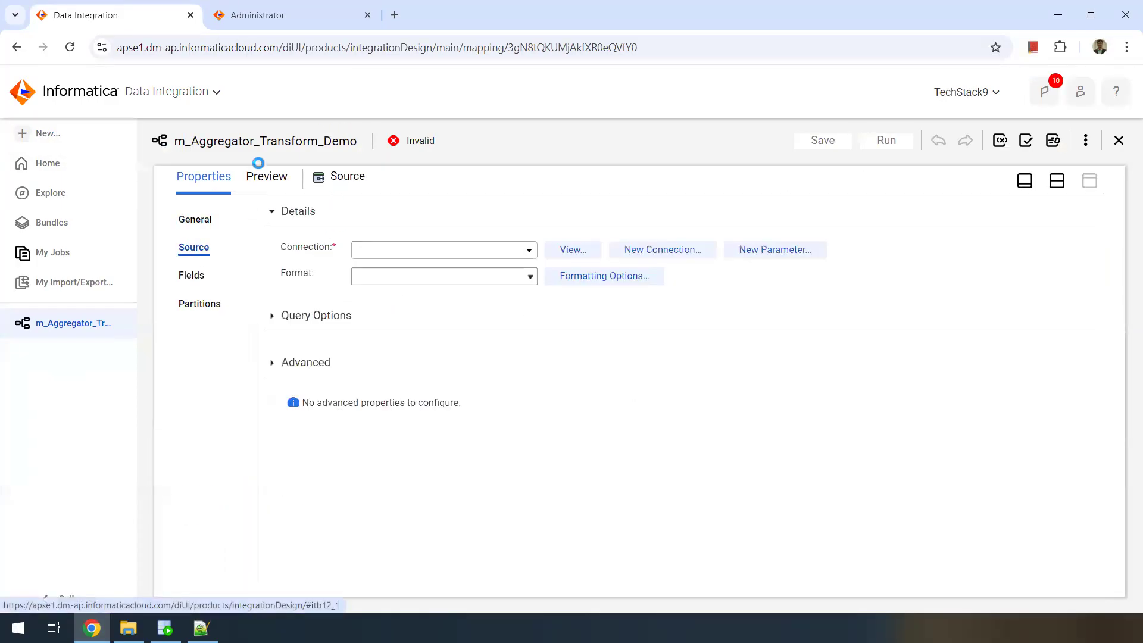
left_click(441, 255)
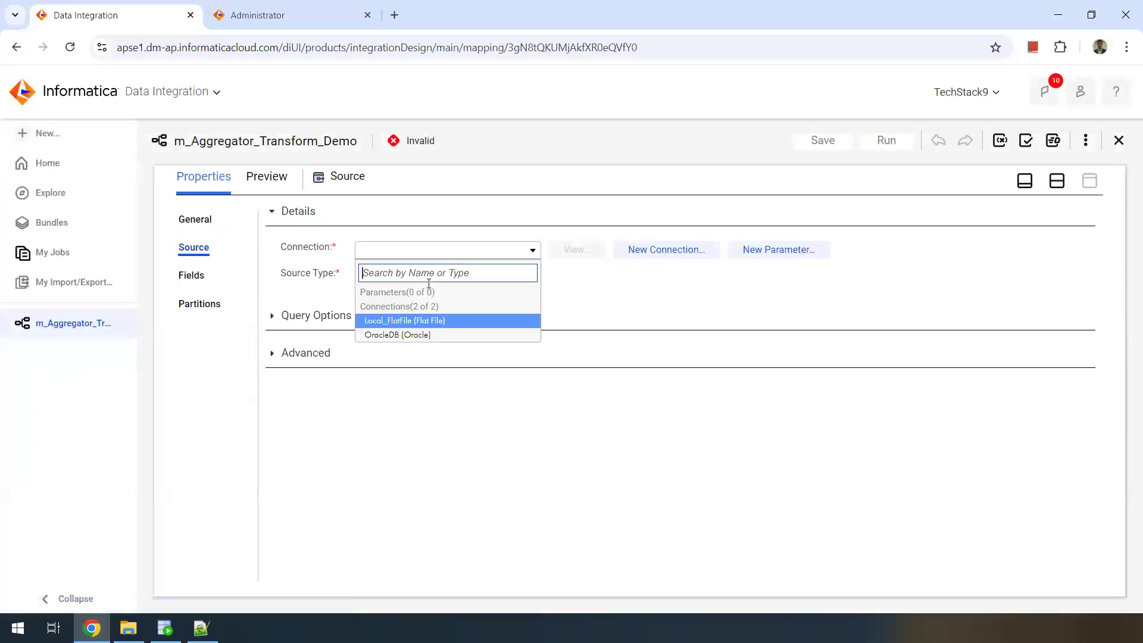
left_click(411, 337)
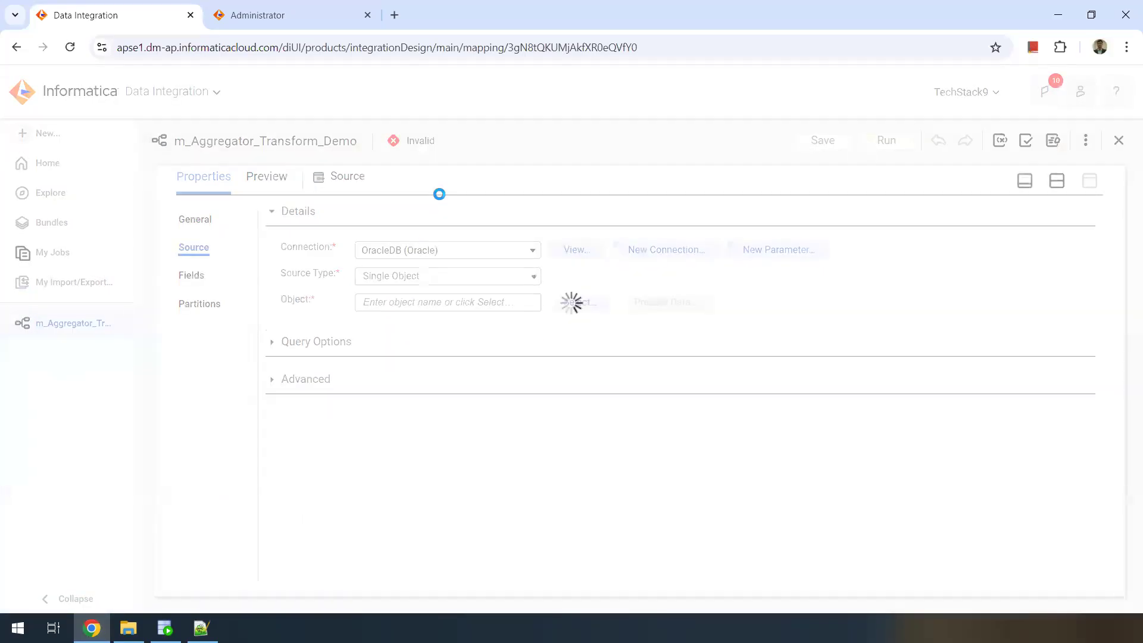
Choose the EXPENSES table as the source object and review its fields.
left_click(605, 302)
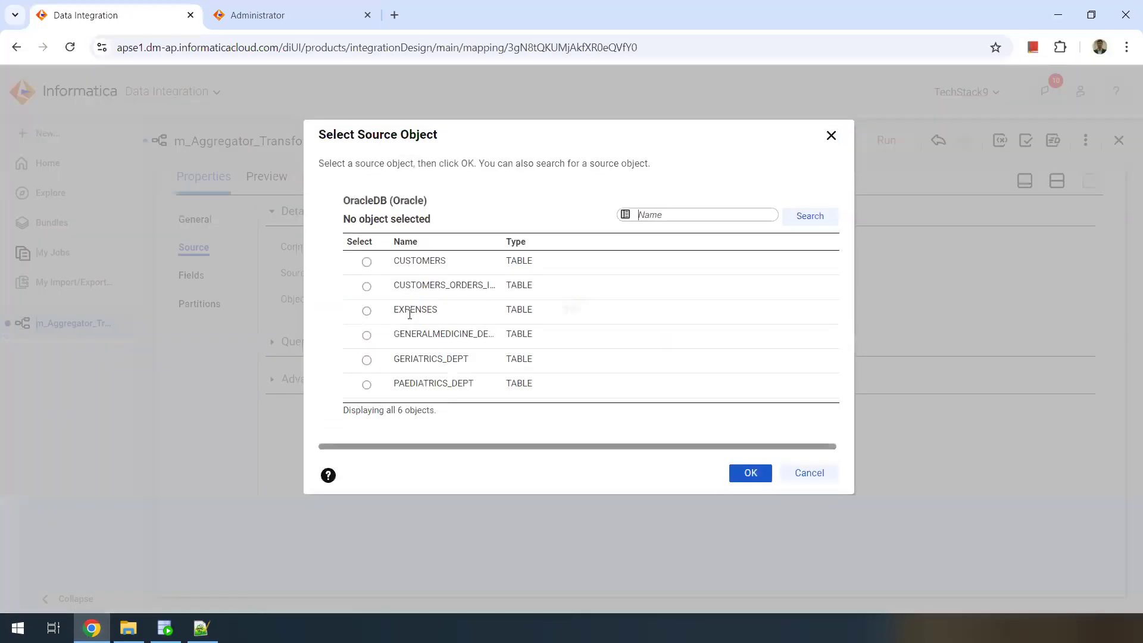
left_click(368, 312)
left_click(767, 480)
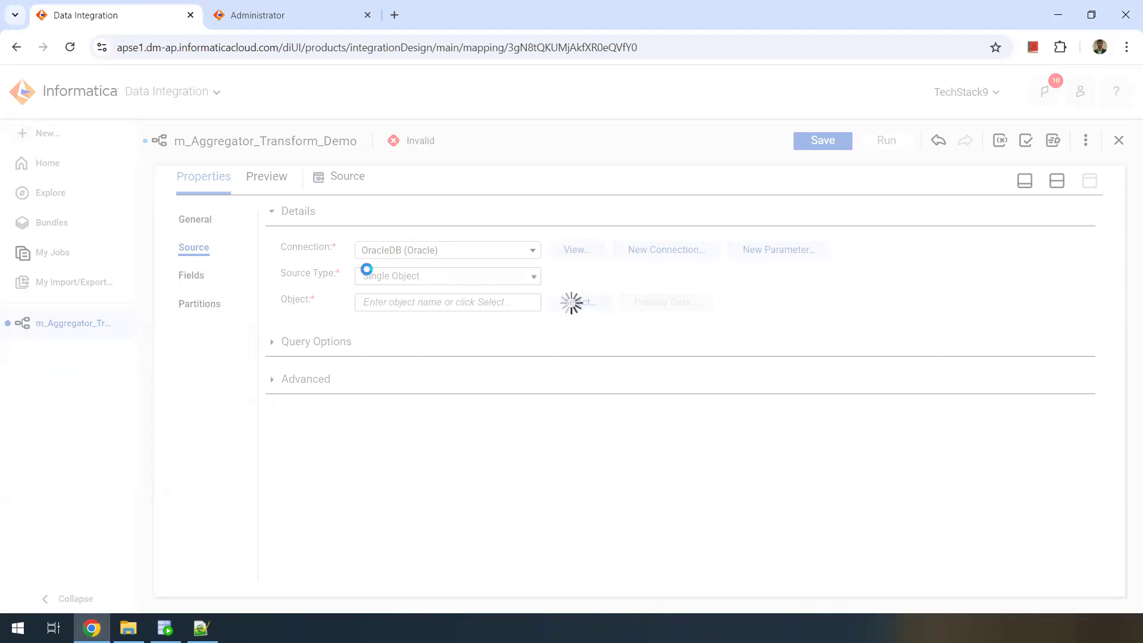
left_click(197, 277)
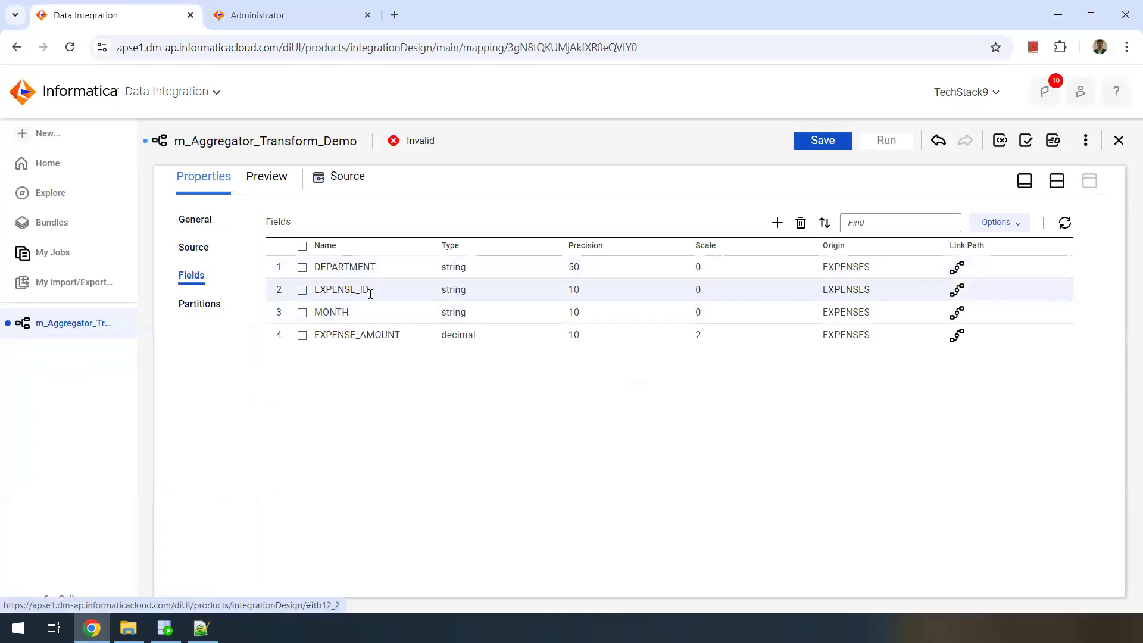
left_click(1057, 180)
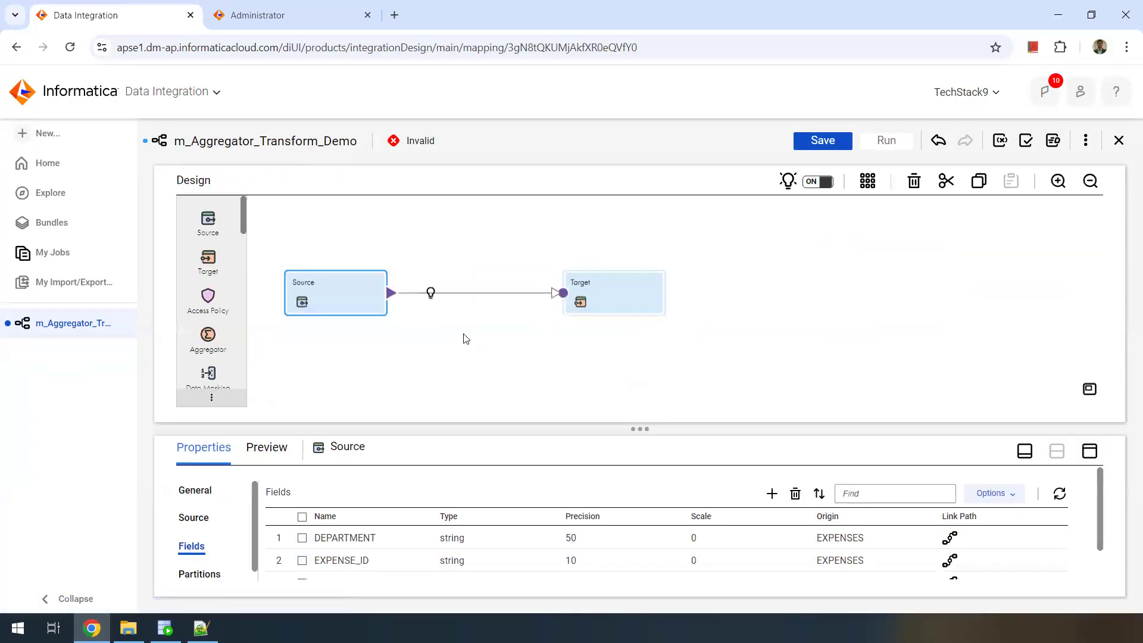
Insert an Aggregator transformation between the Source and the Target and review its incoming fields.
left_click(430, 293)
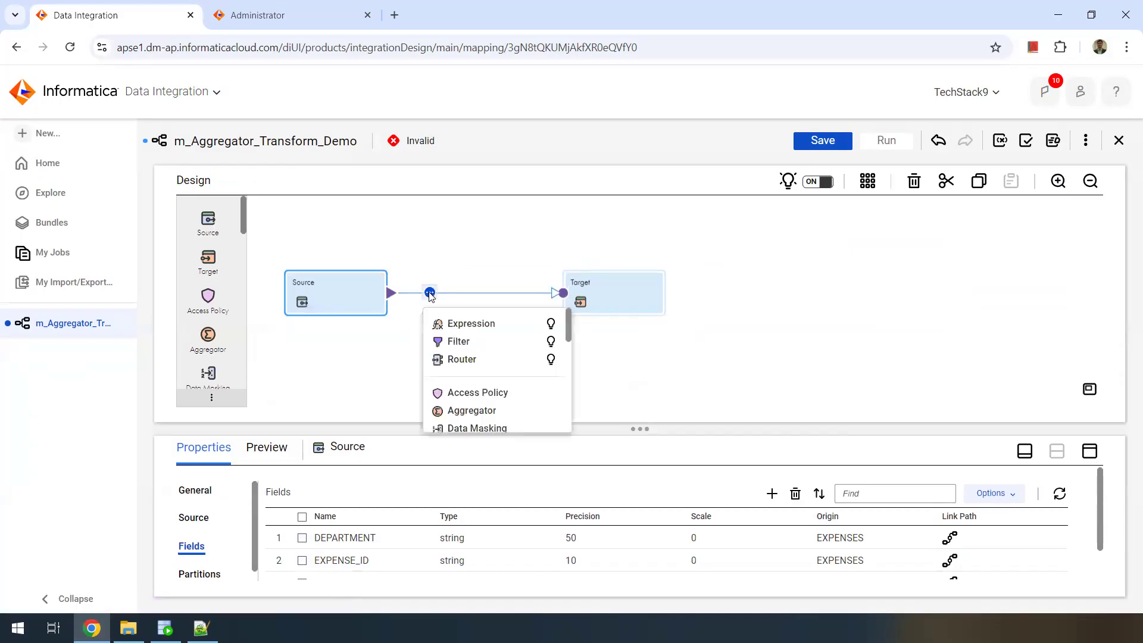
left_click(474, 410)
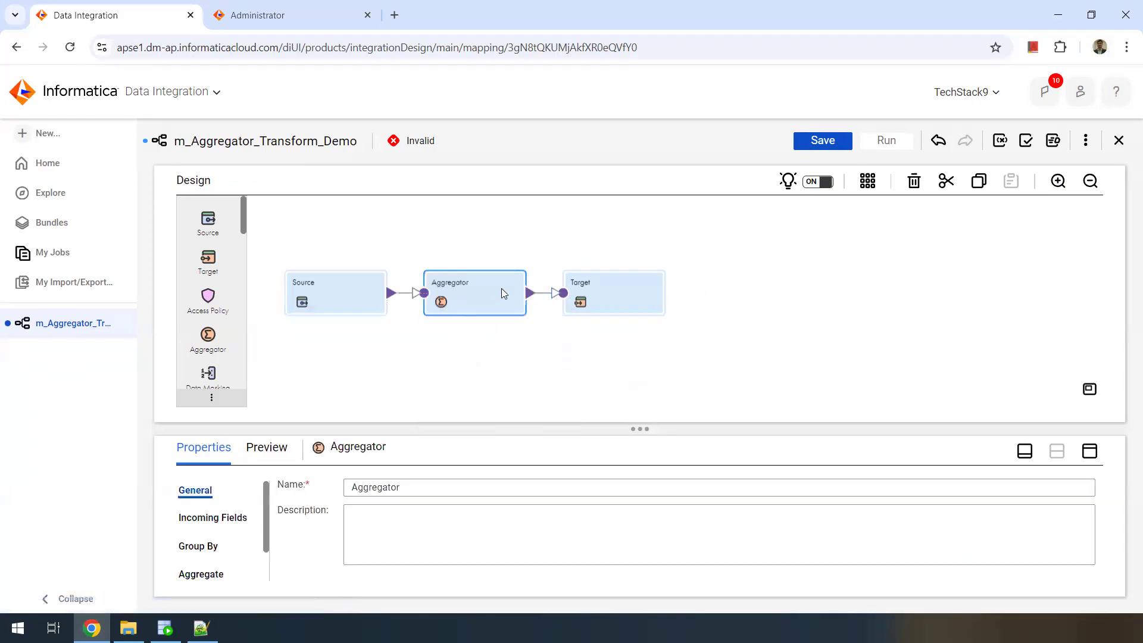
left_click(1090, 451)
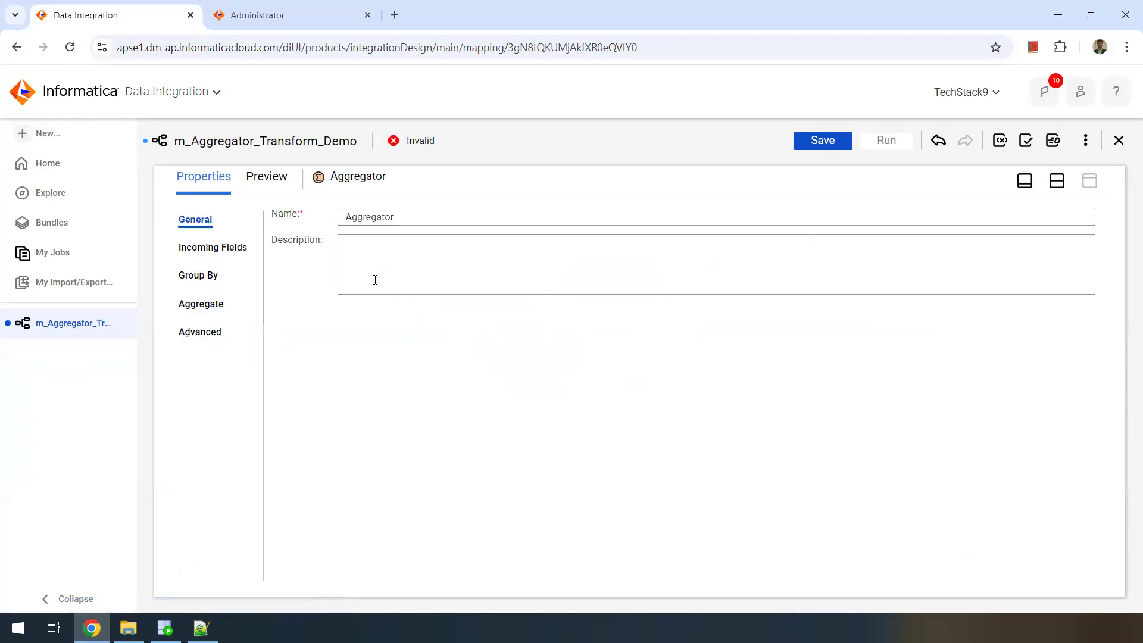
left_click(233, 251)
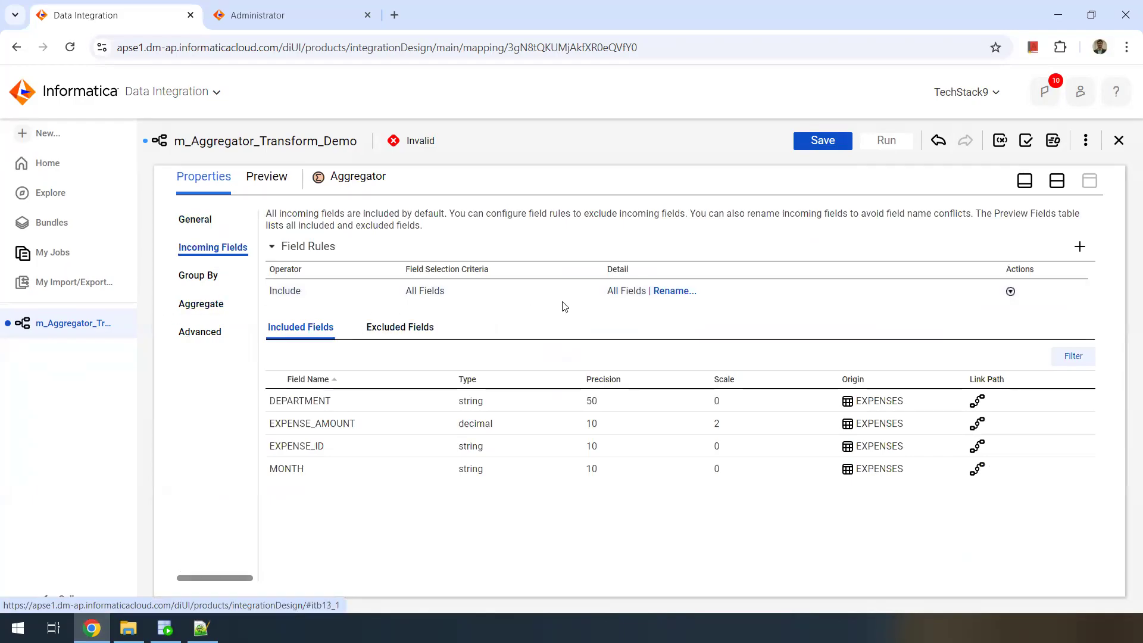
Group the Aggregator's data by the DEPARTMENT and MONTH fields.
left_click(202, 287)
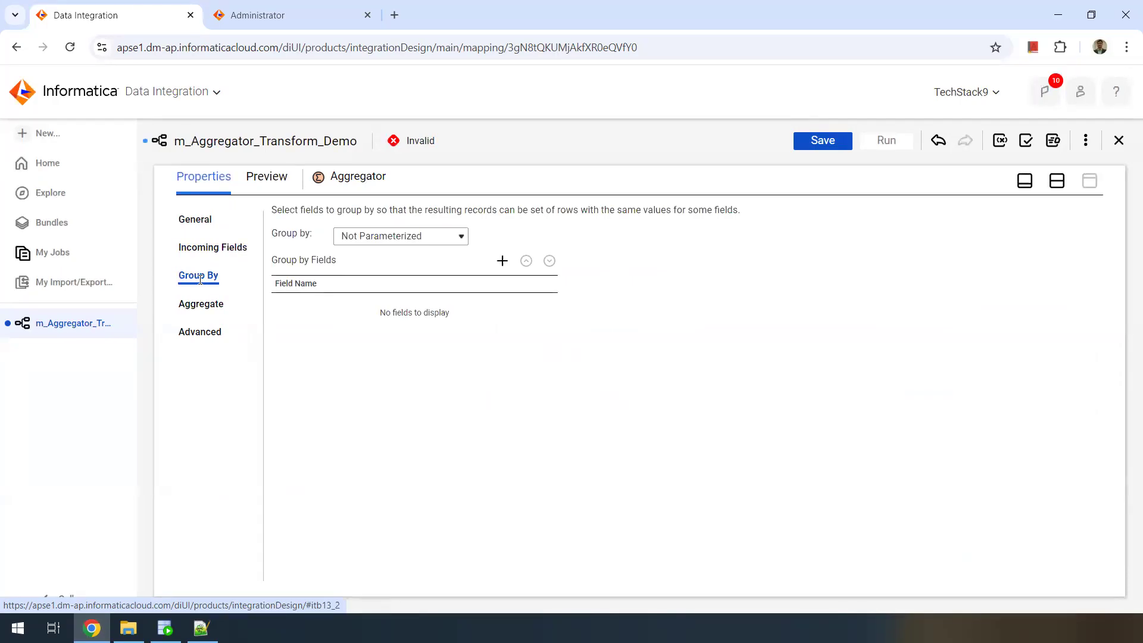
left_click(503, 261)
left_click(334, 306)
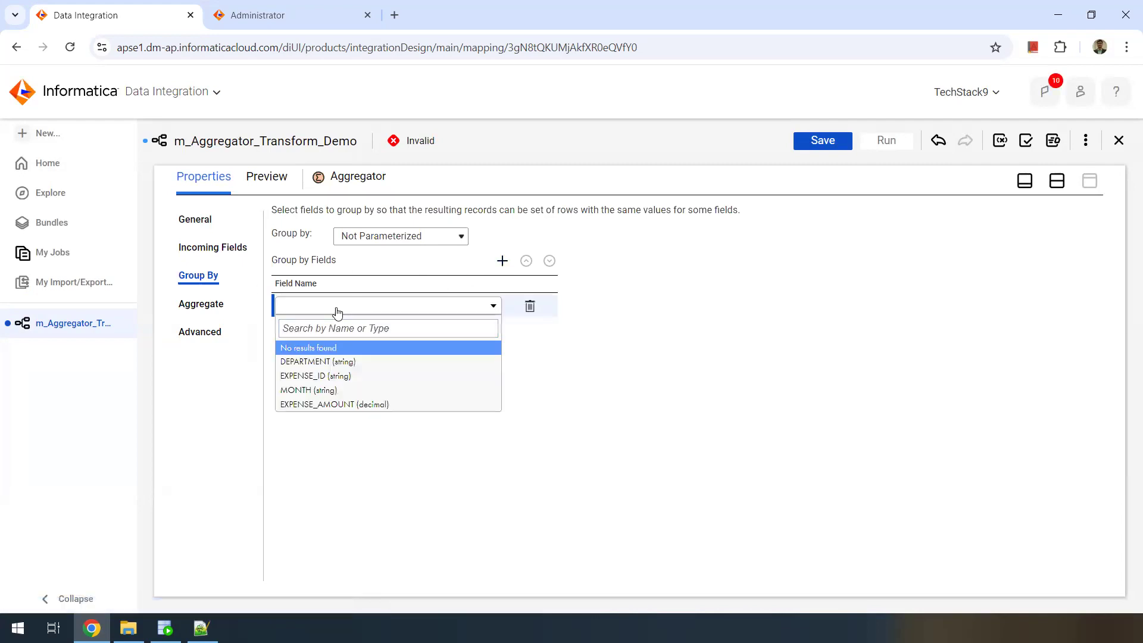
left_click(328, 365)
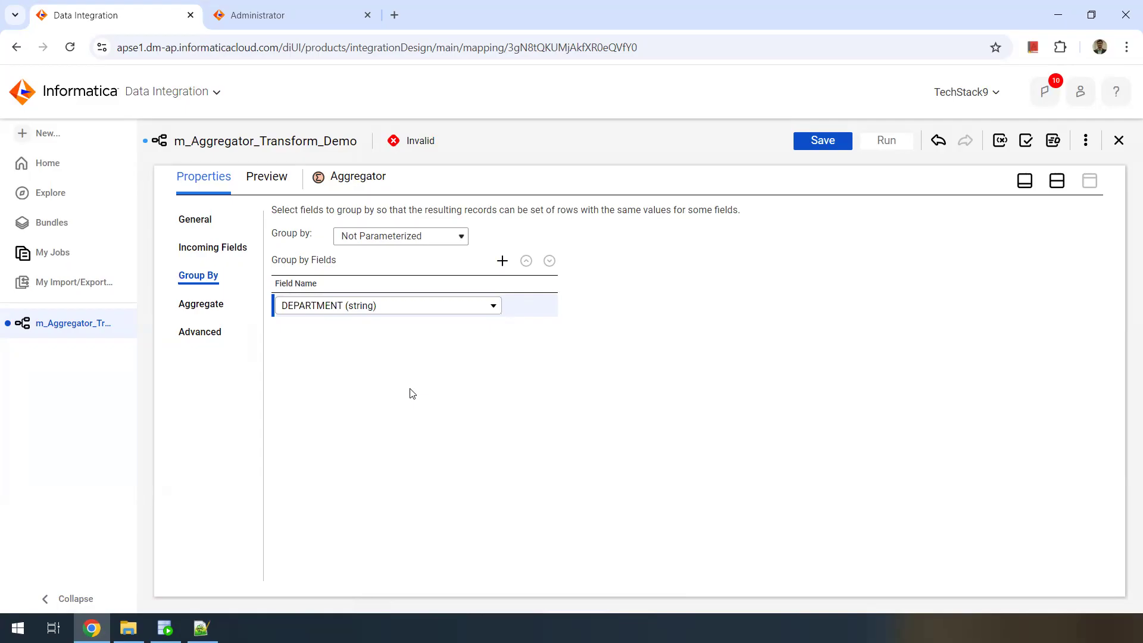
left_click(502, 261)
left_click(412, 331)
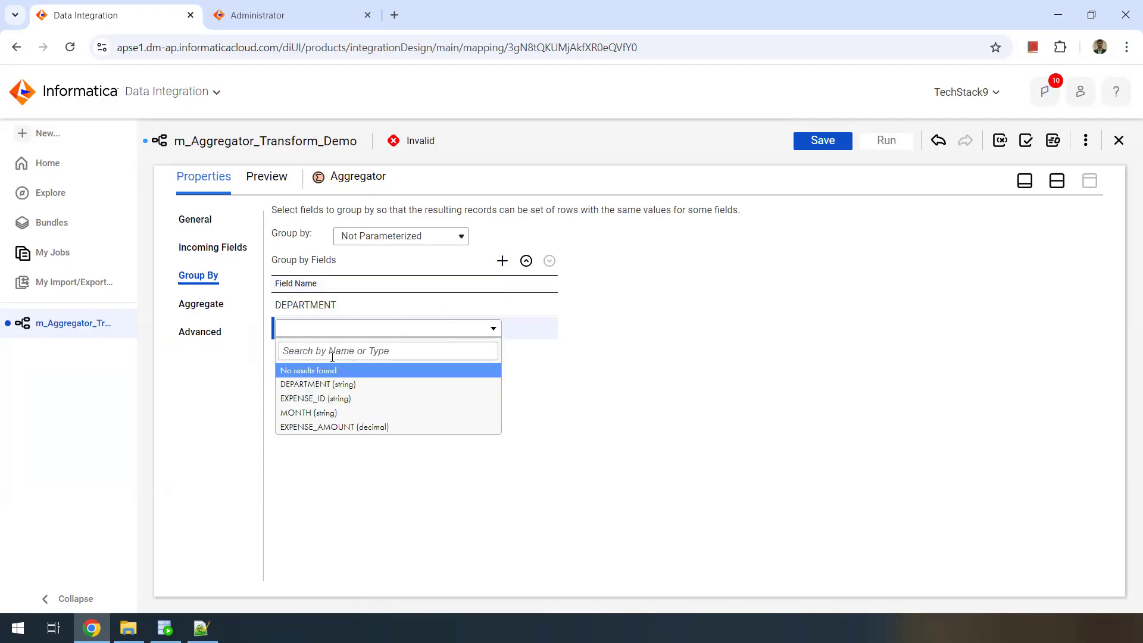
left_click(321, 412)
left_click(428, 396)
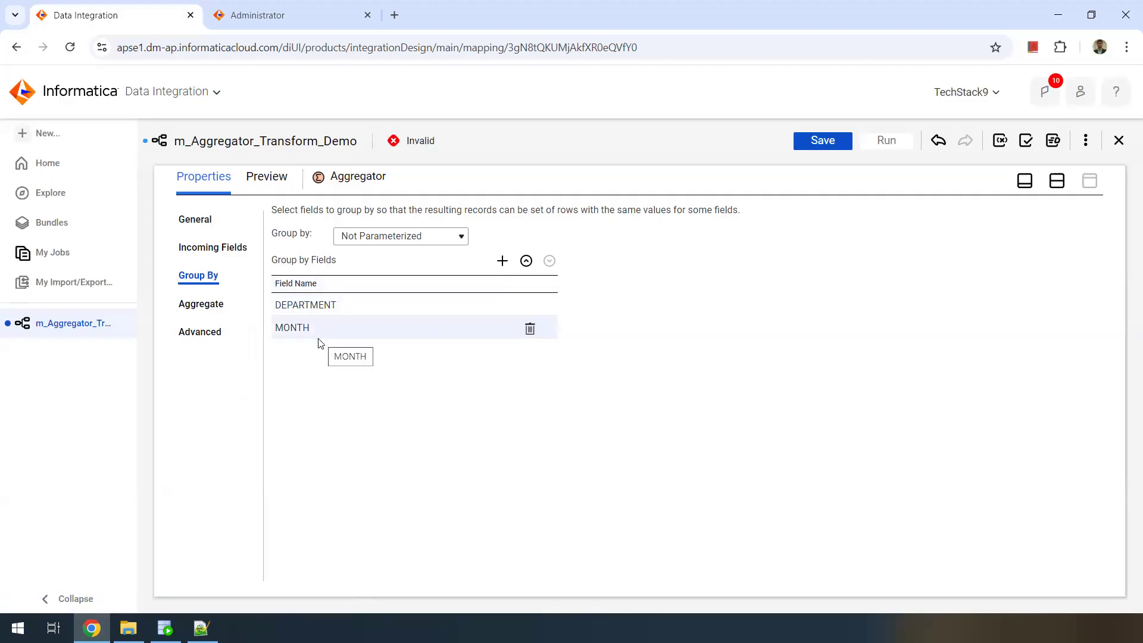
Add an integer output field named TOTAL_EXPENSE to the Aggregator's aggregate fields, keeping precision 10 and scale 0.
left_click(208, 308)
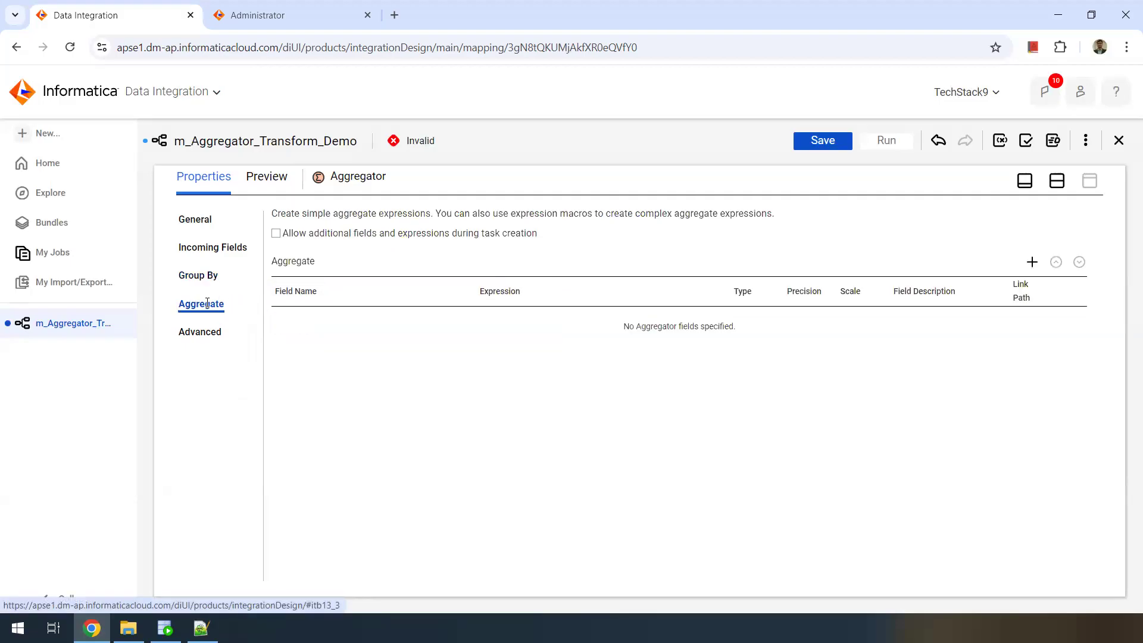
left_click(1033, 262)
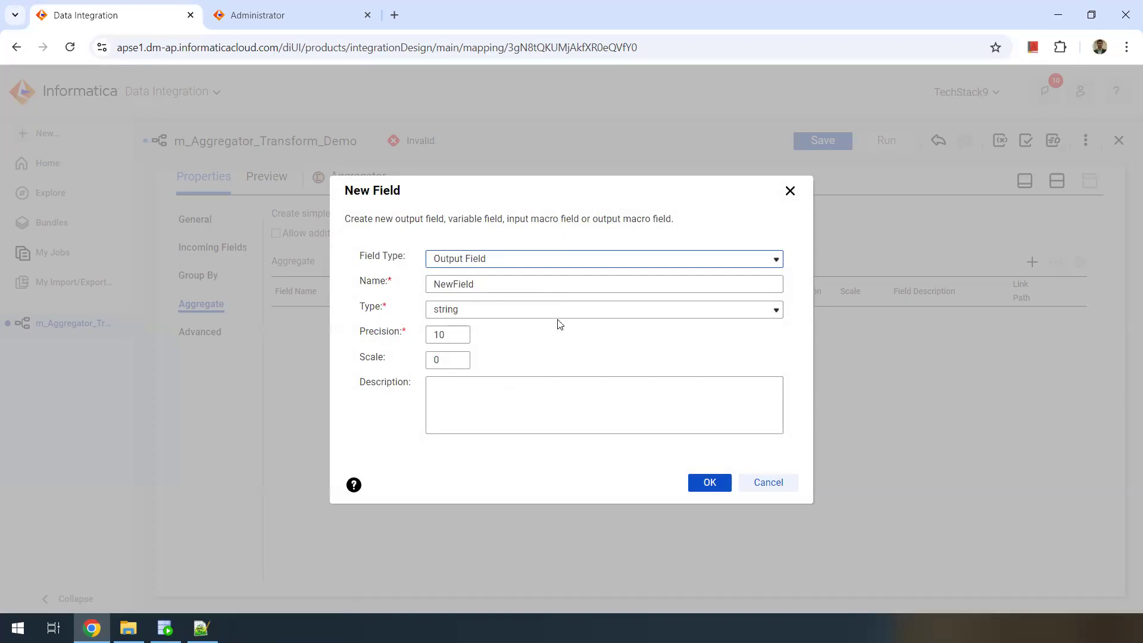
double_click(495, 284)
type("TOTAL")
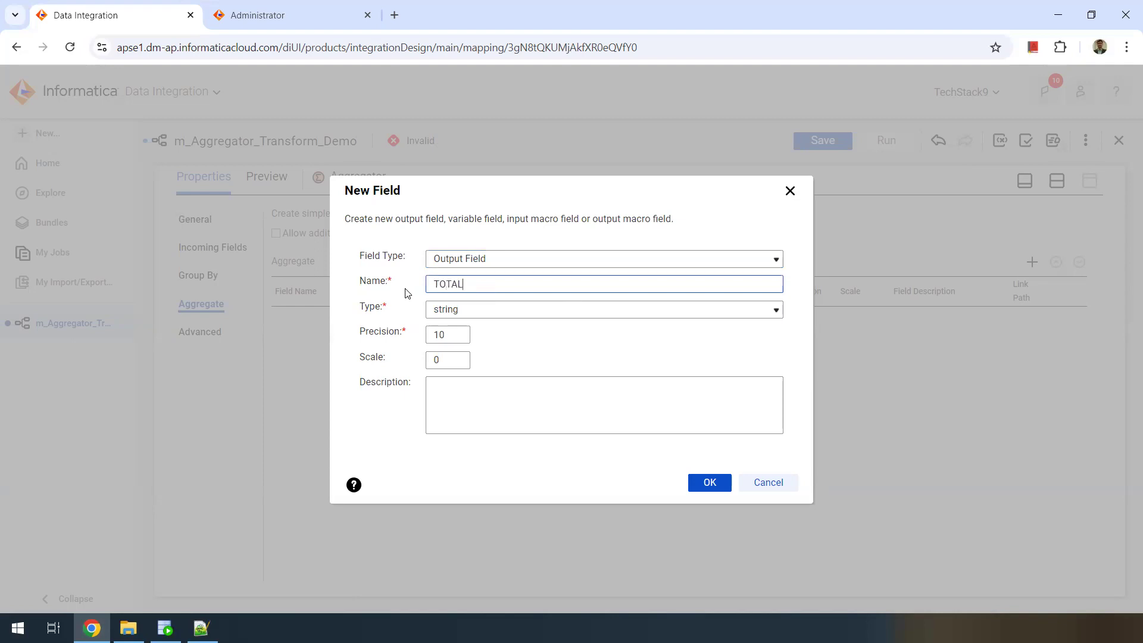
type("_EXPENSE")
left_click(477, 311)
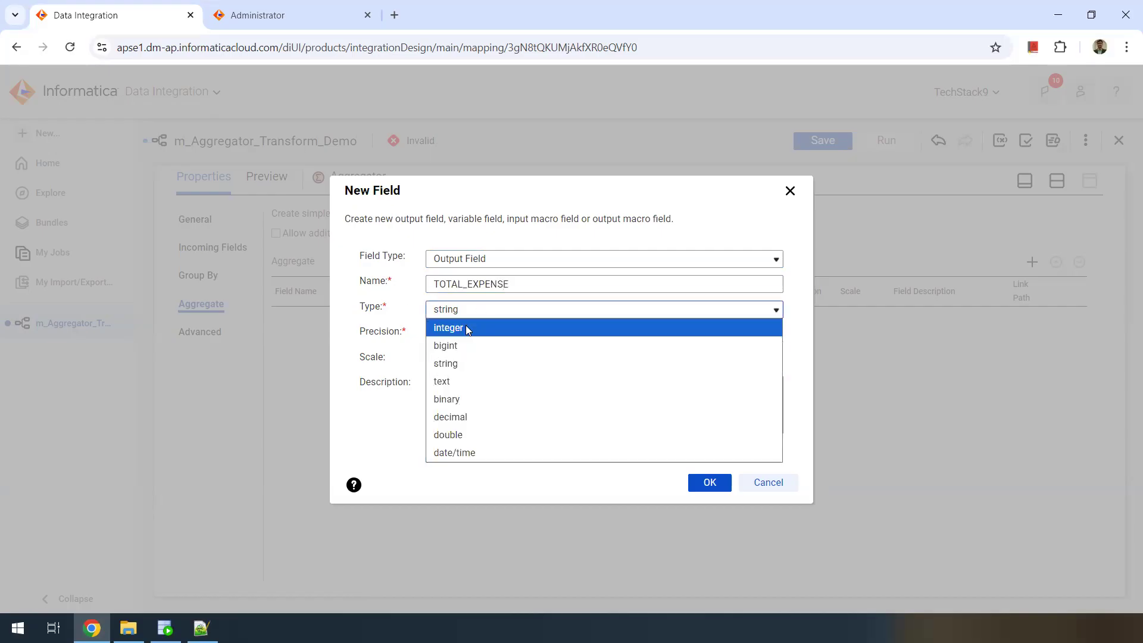
left_click(466, 326)
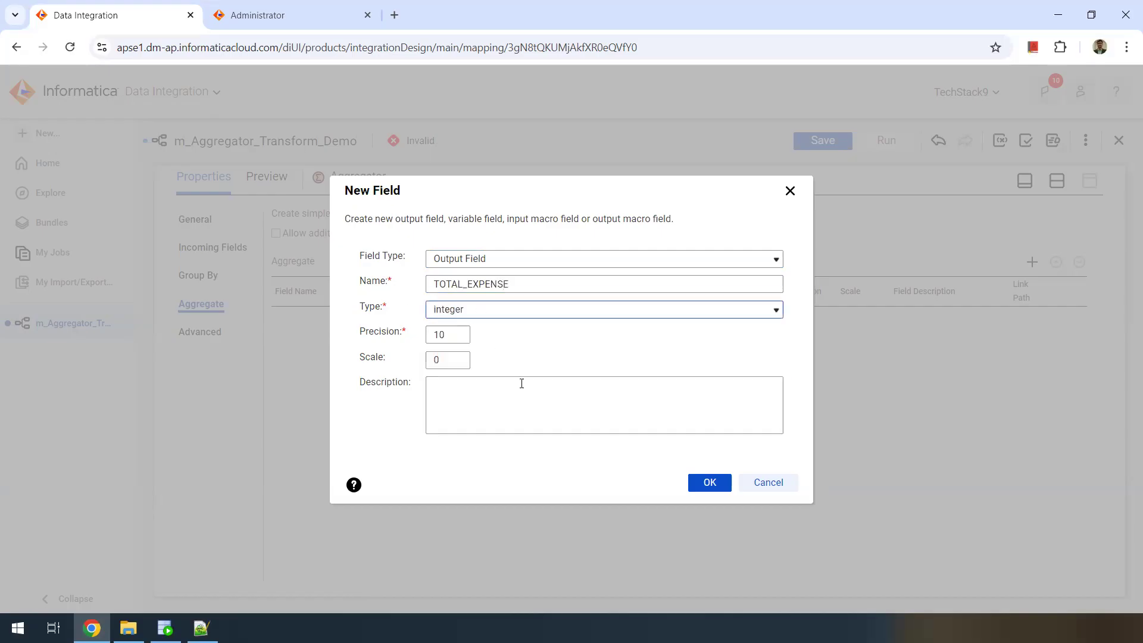
left_click(473, 314)
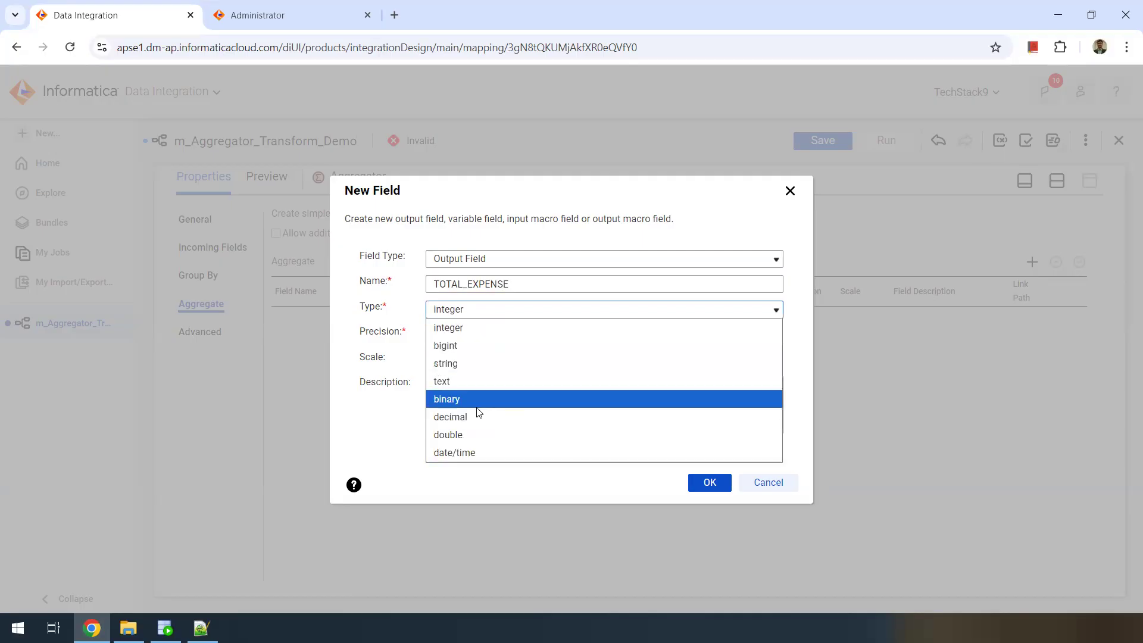
left_click(473, 334)
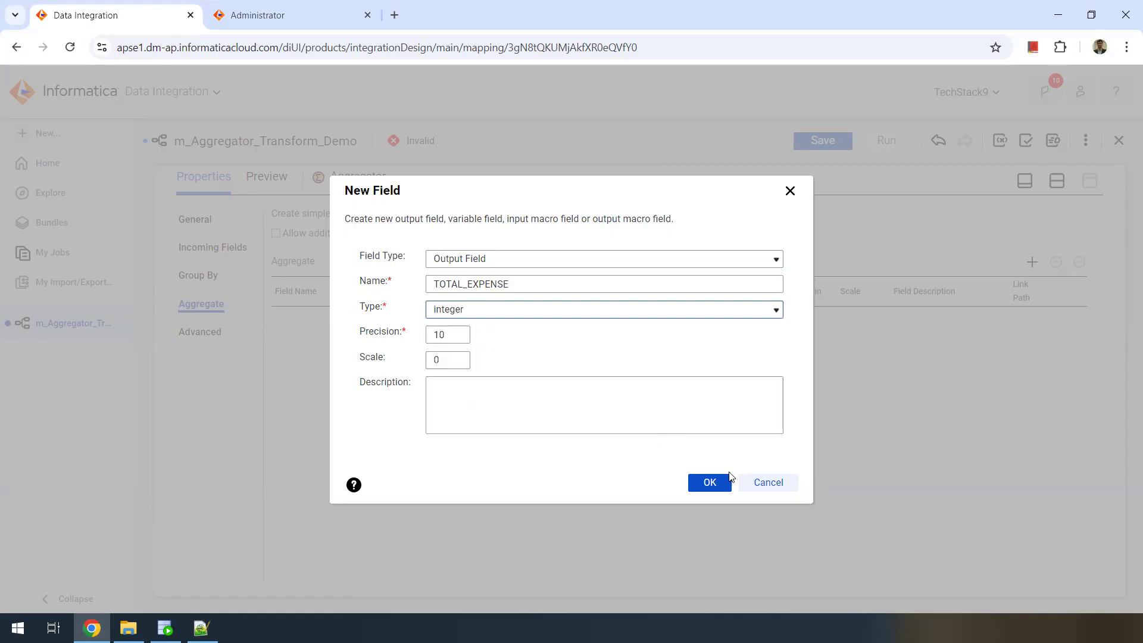
left_click(707, 482)
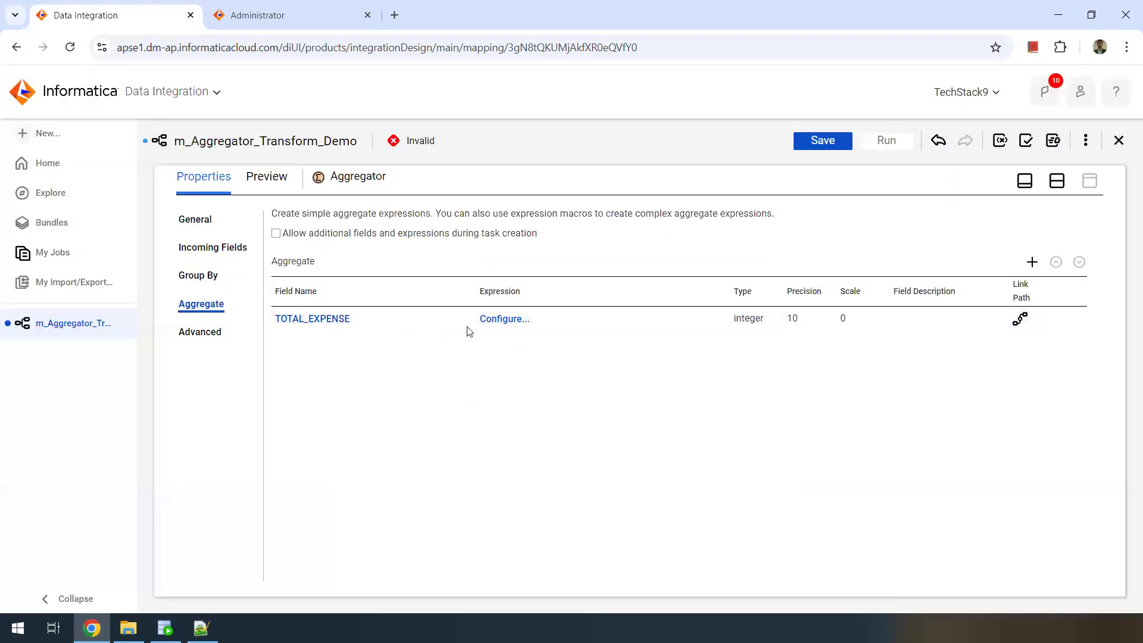
Start configuring the TOTAL_EXPENSE expression and insert the built-in aggregate function Sum.
left_click(504, 320)
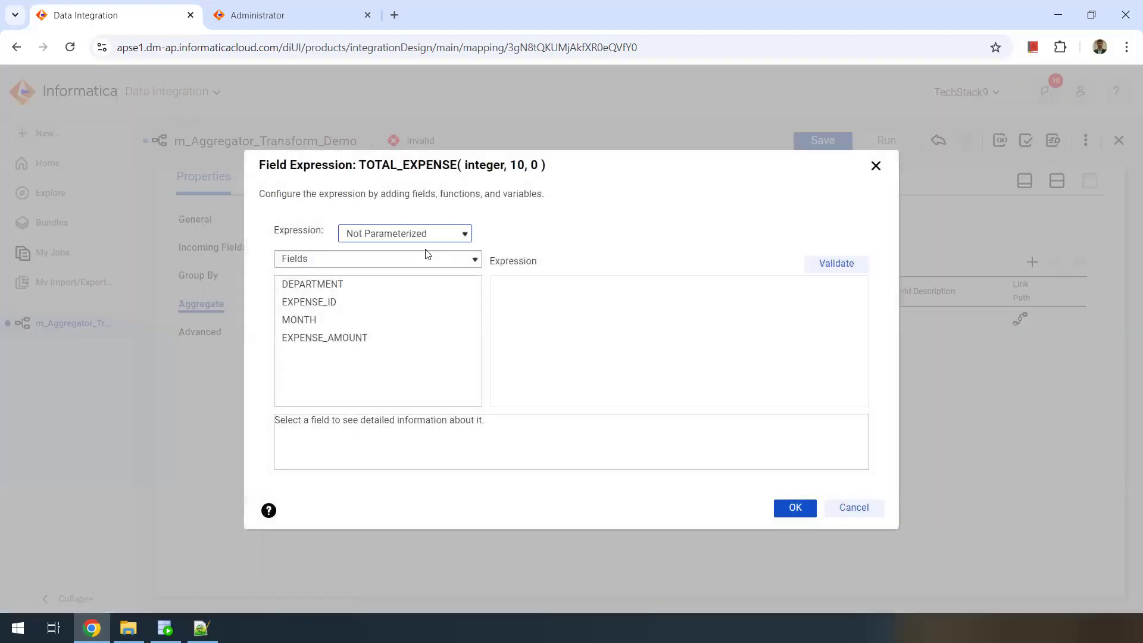
left_click(371, 259)
left_click(343, 330)
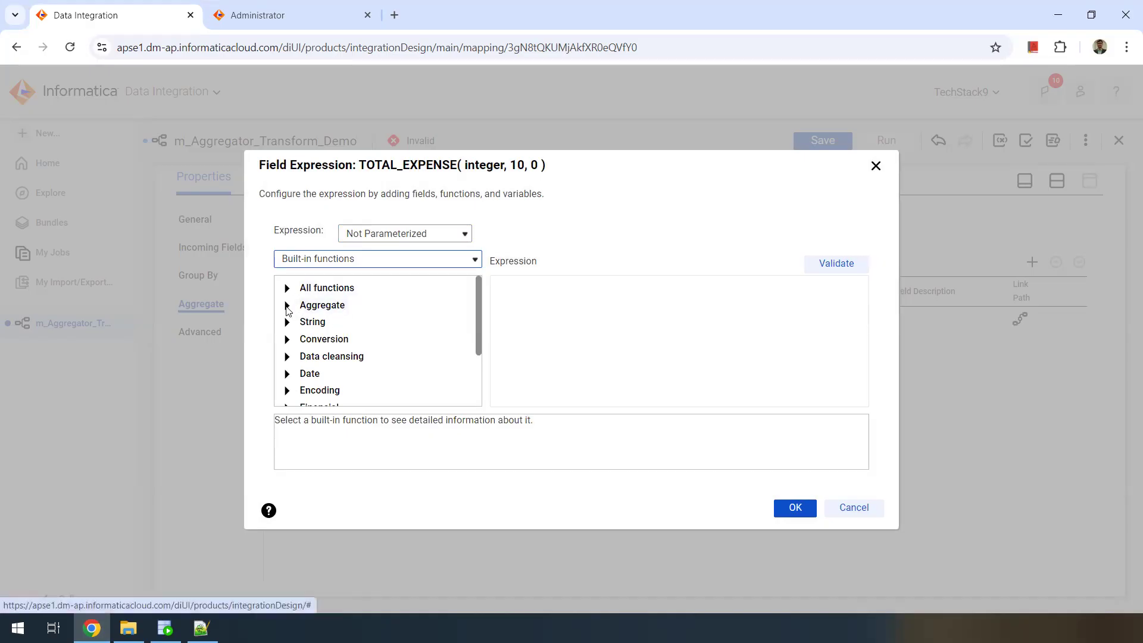
left_click(287, 305)
scroll(339, 350, "down", 1)
scroll(343, 351, "up", 2)
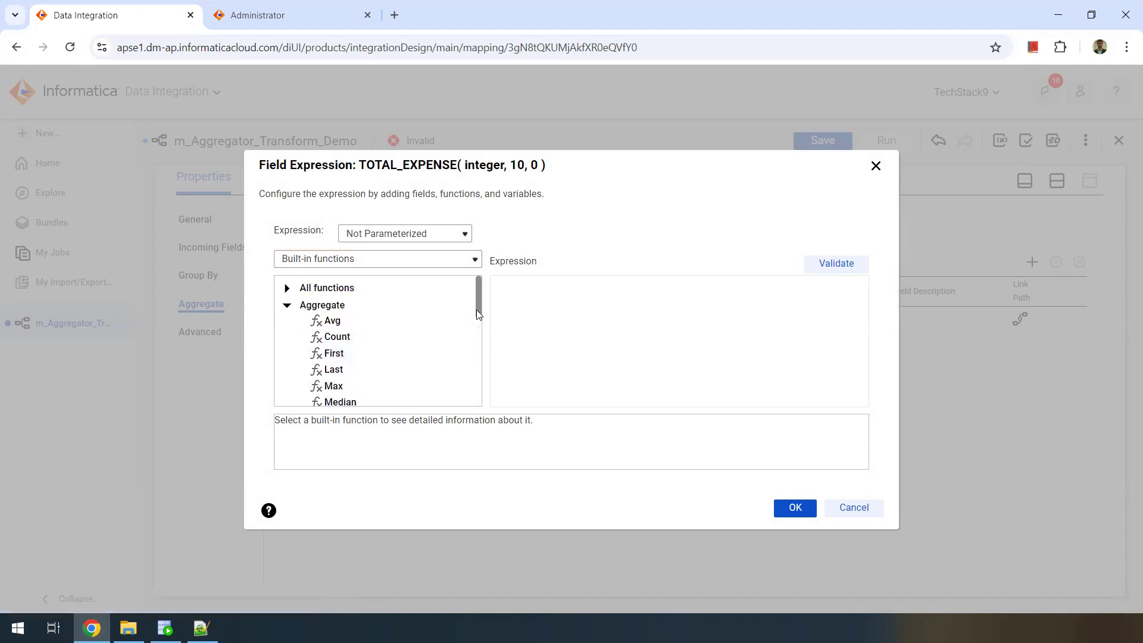
scroll(365, 360, "down", 1)
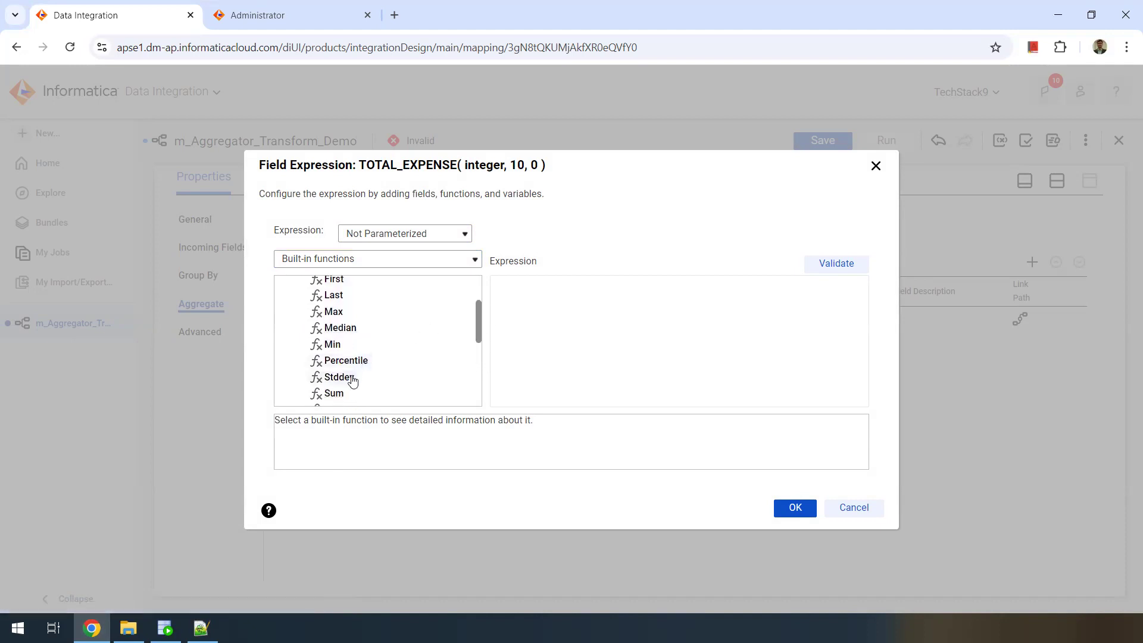
double_click(334, 393)
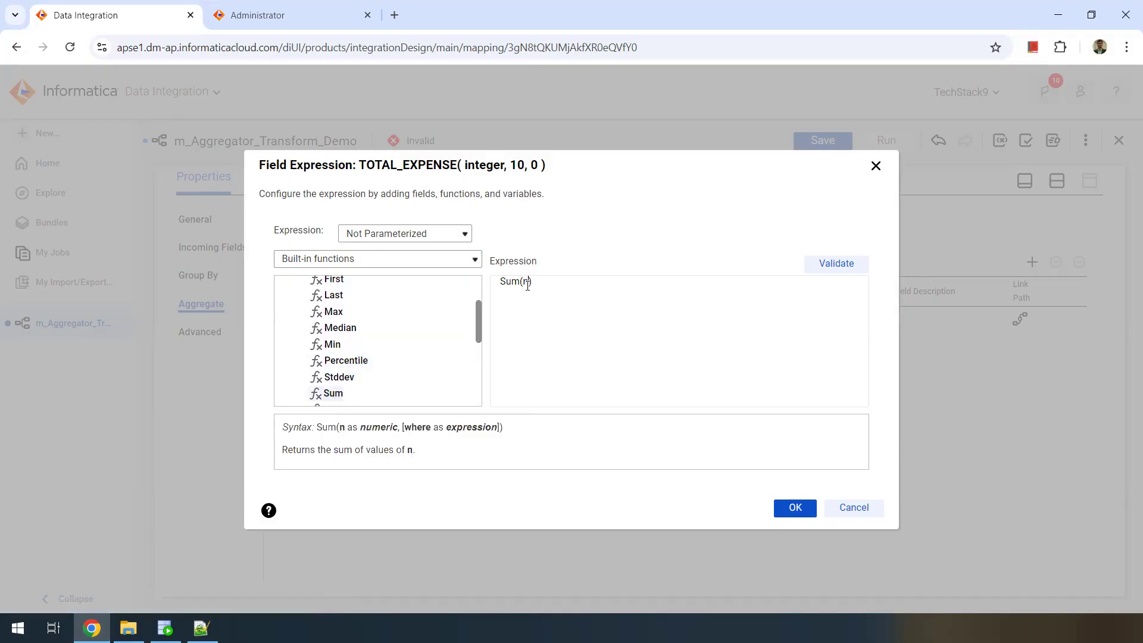
Complete the expression as Sum(EXPENSE_AMOUNT), validate it and accept it.
left_click(358, 261)
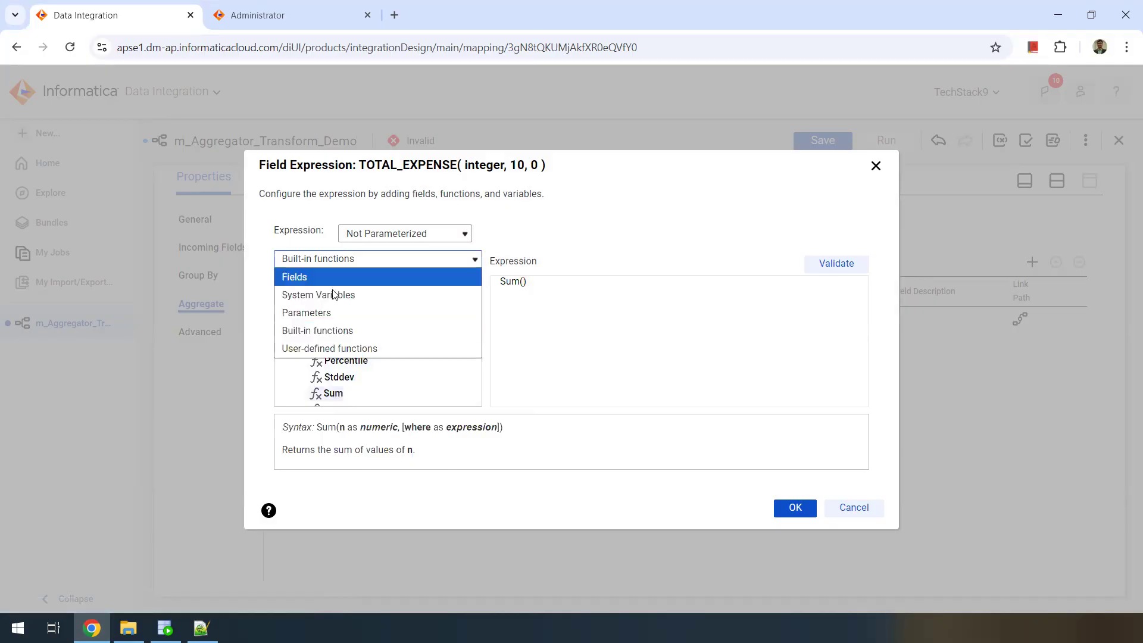
left_click(325, 276)
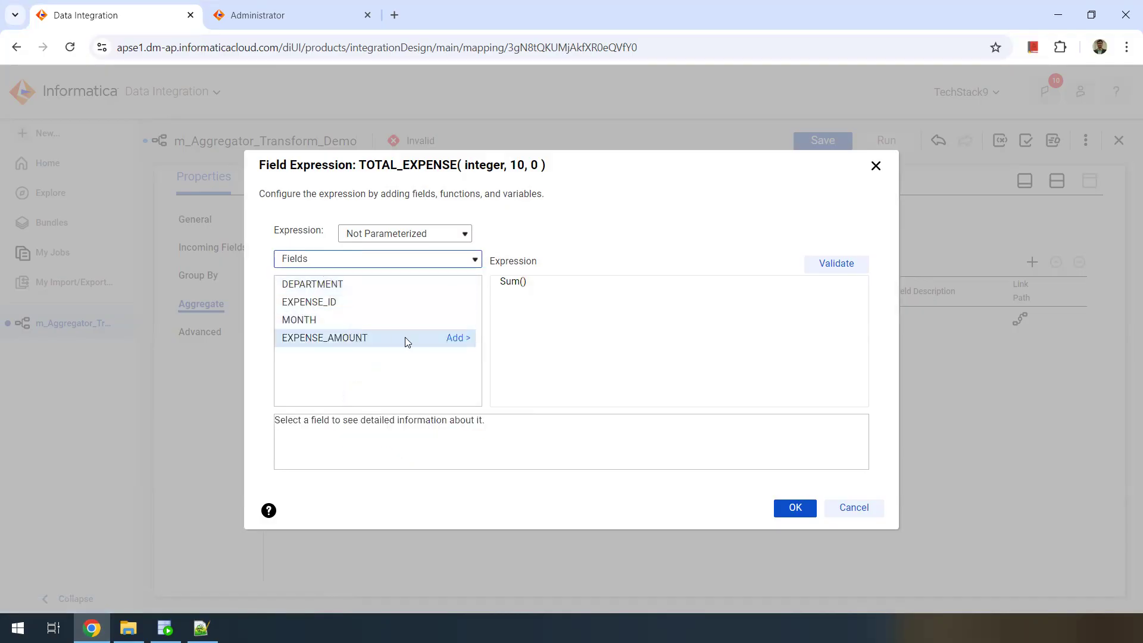
left_click(522, 282)
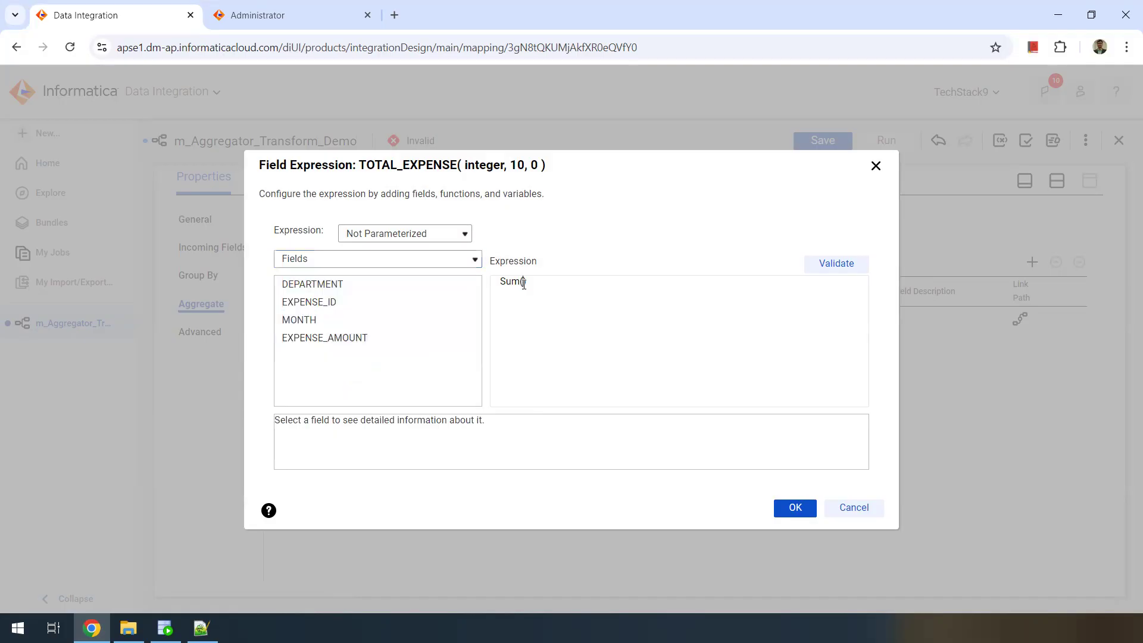
left_click(451, 338)
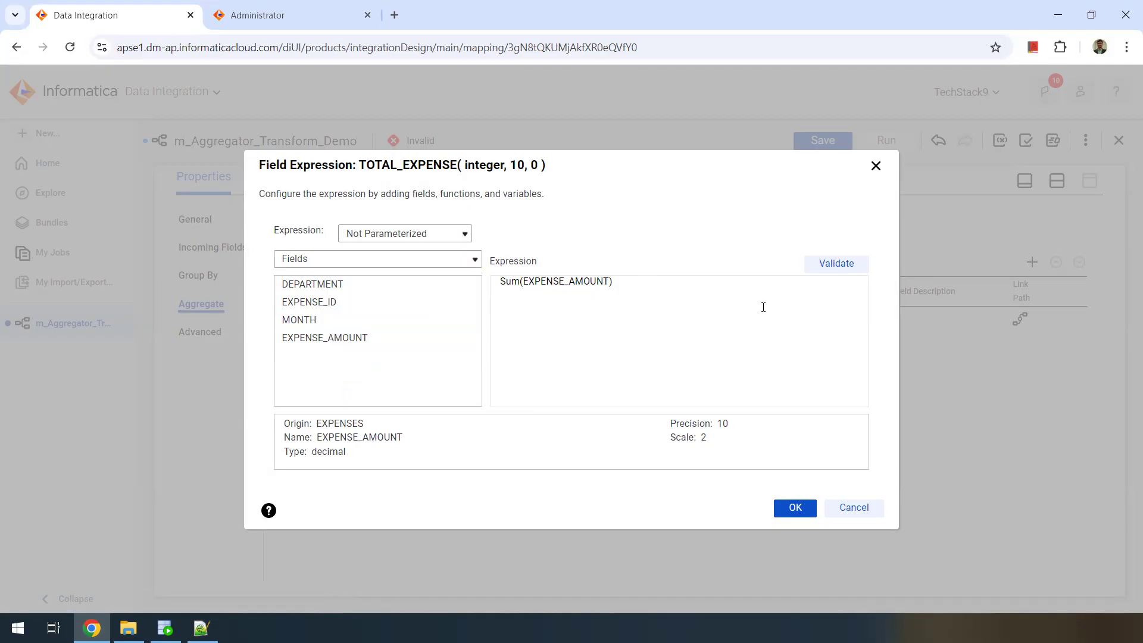
left_click(841, 262)
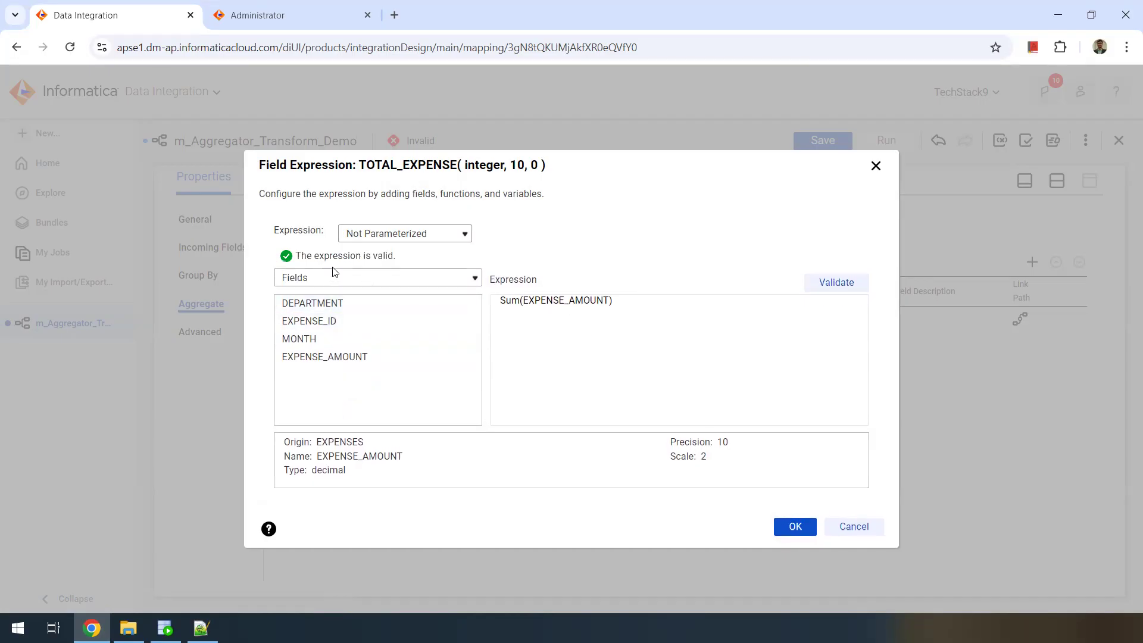
left_click(794, 527)
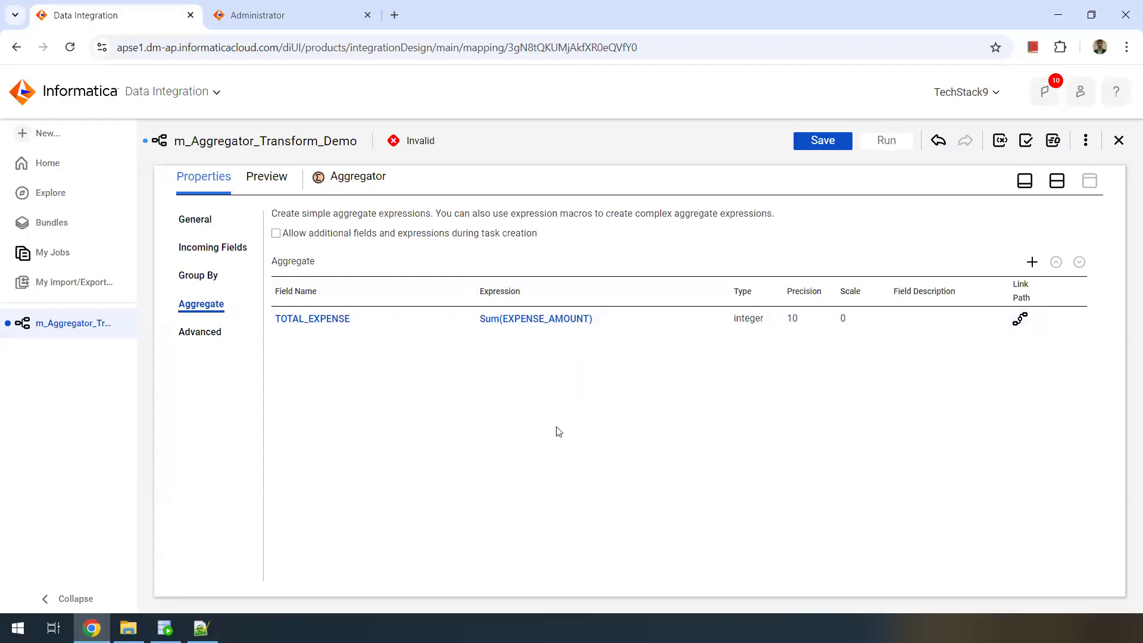
Move the Target slightly away from the Aggregator on the mapping canvas and display its incoming fields.
left_click(1058, 181)
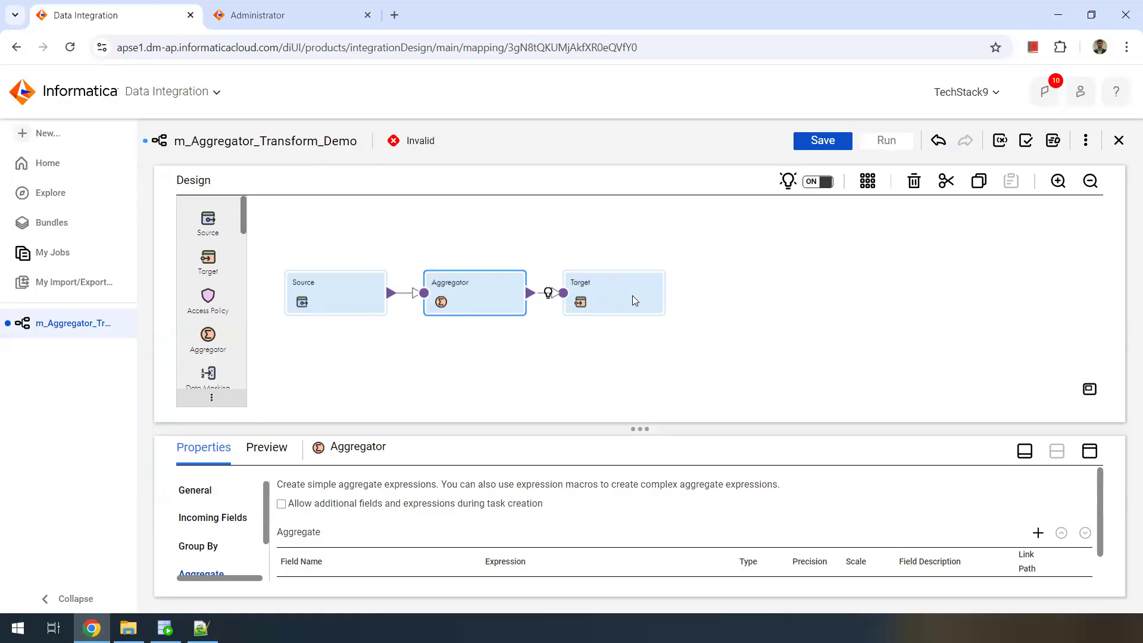
left_click_drag(632, 295, 660, 299)
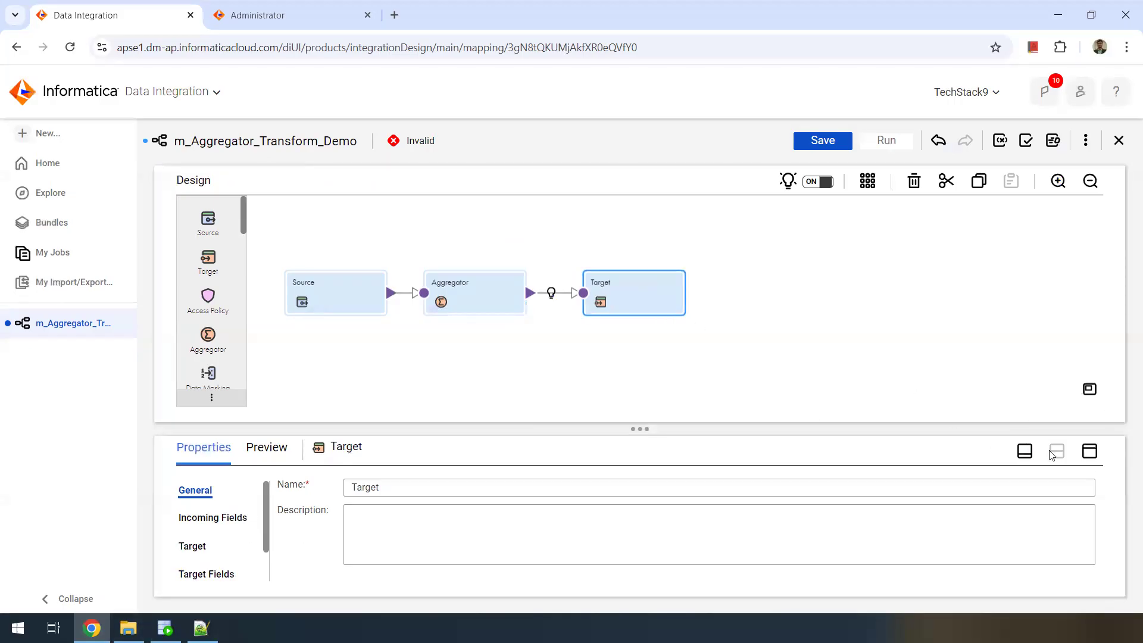
left_click(1090, 453)
left_click(213, 247)
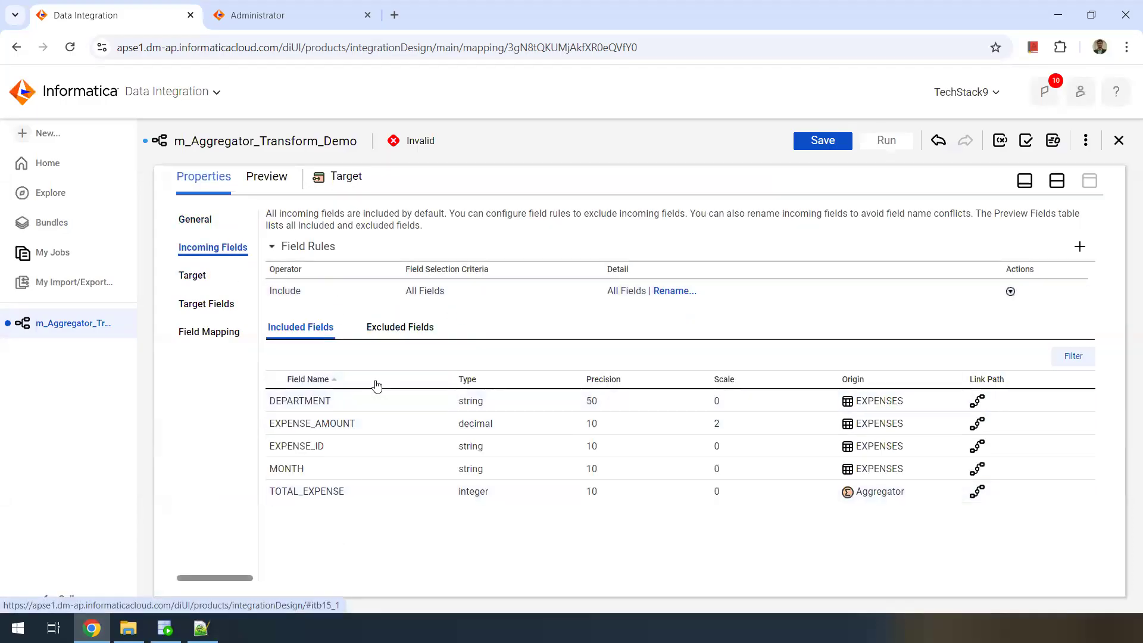
Change the Target's include rule to Named Fields and select only DEPARTMENT, MONTH and TOTAL_EXPENSE.
left_click(425, 289)
left_click(440, 300)
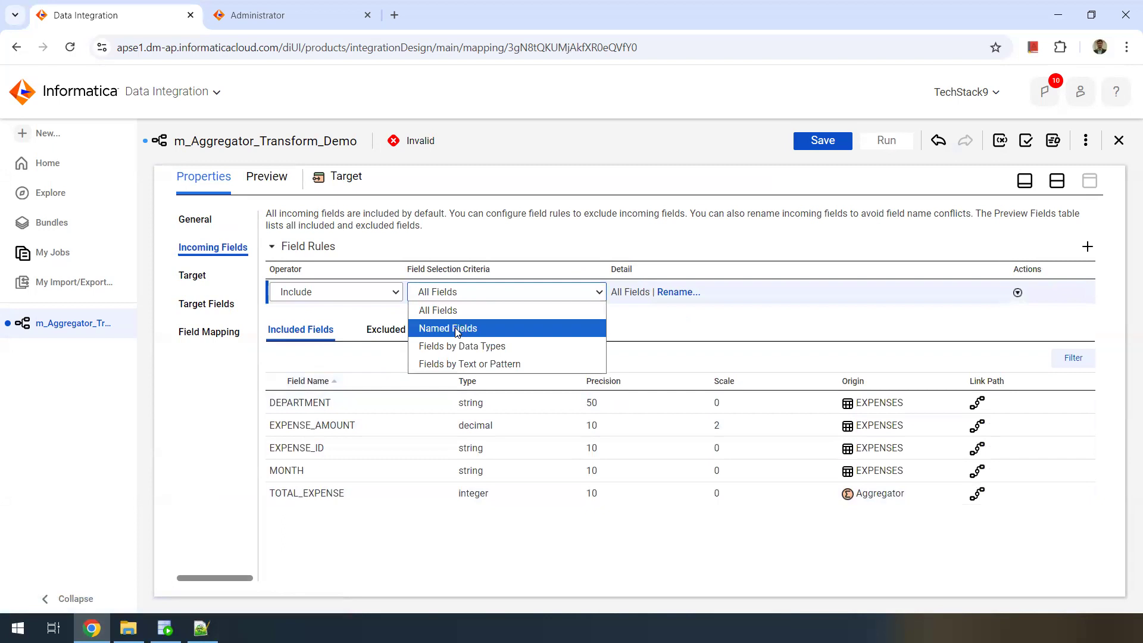
left_click(464, 327)
left_click(678, 292)
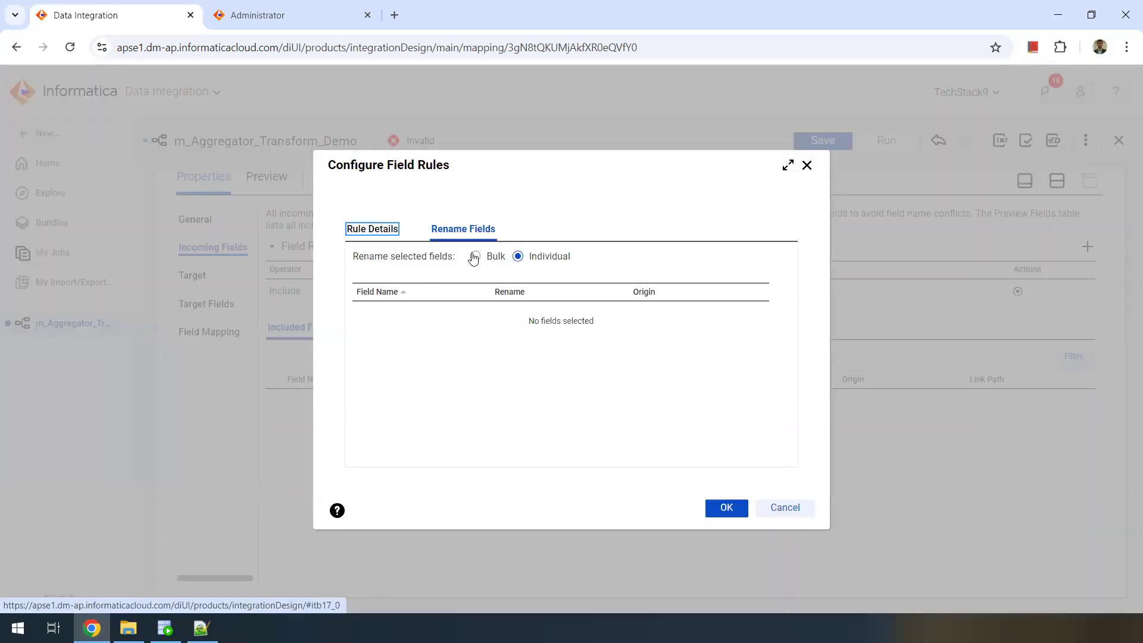
left_click(390, 232)
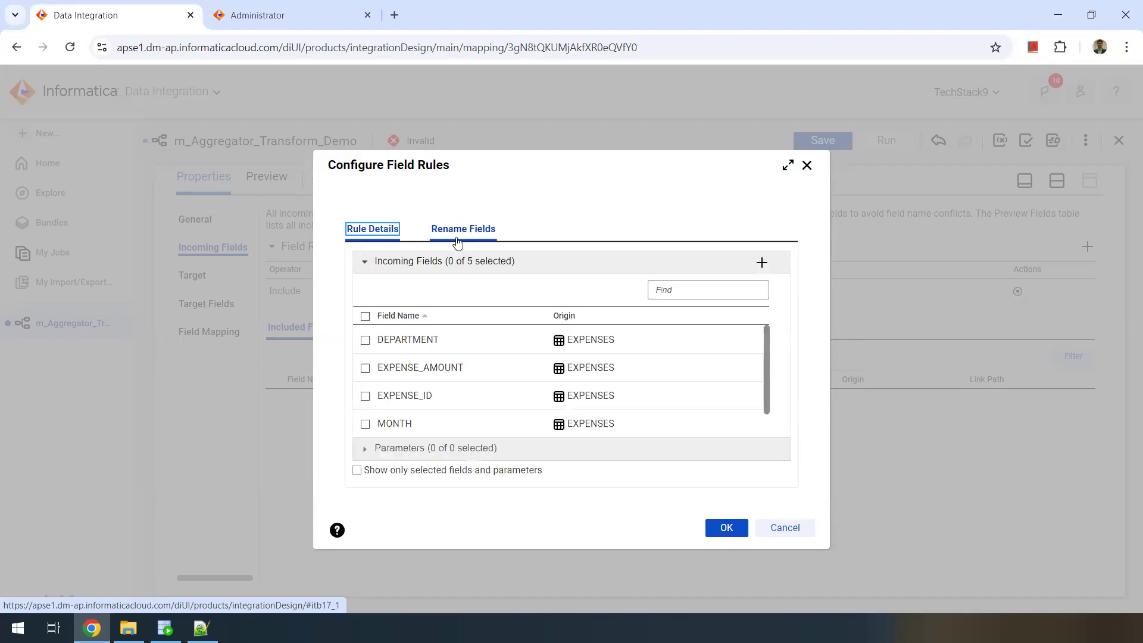
left_click(366, 343)
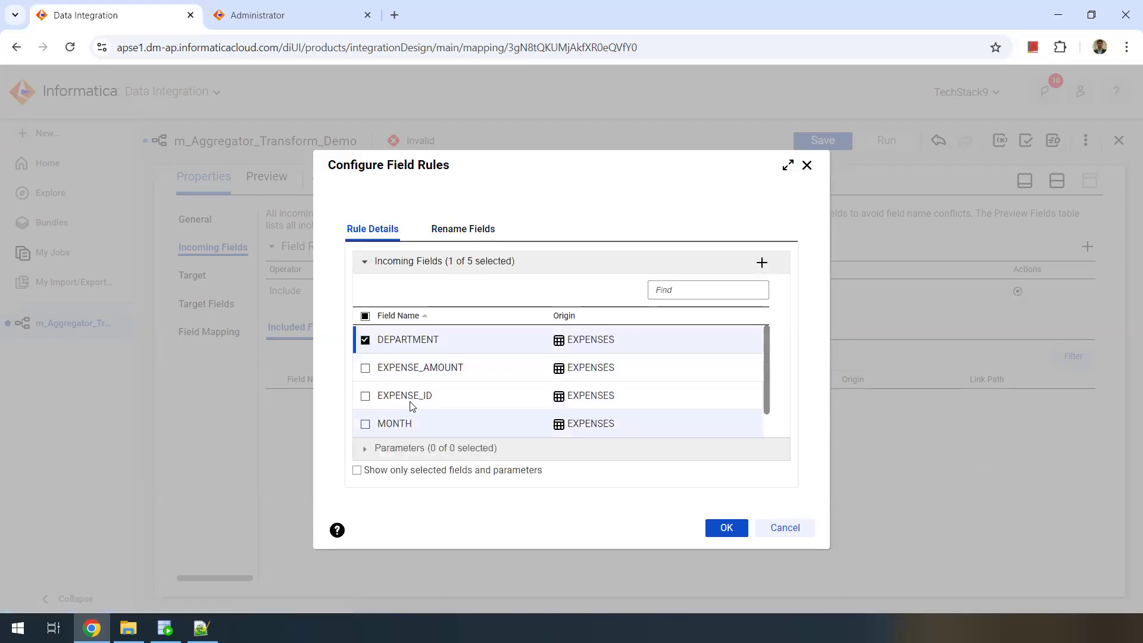
scroll(363, 402, "down", 1)
left_click(365, 395)
left_click(365, 423)
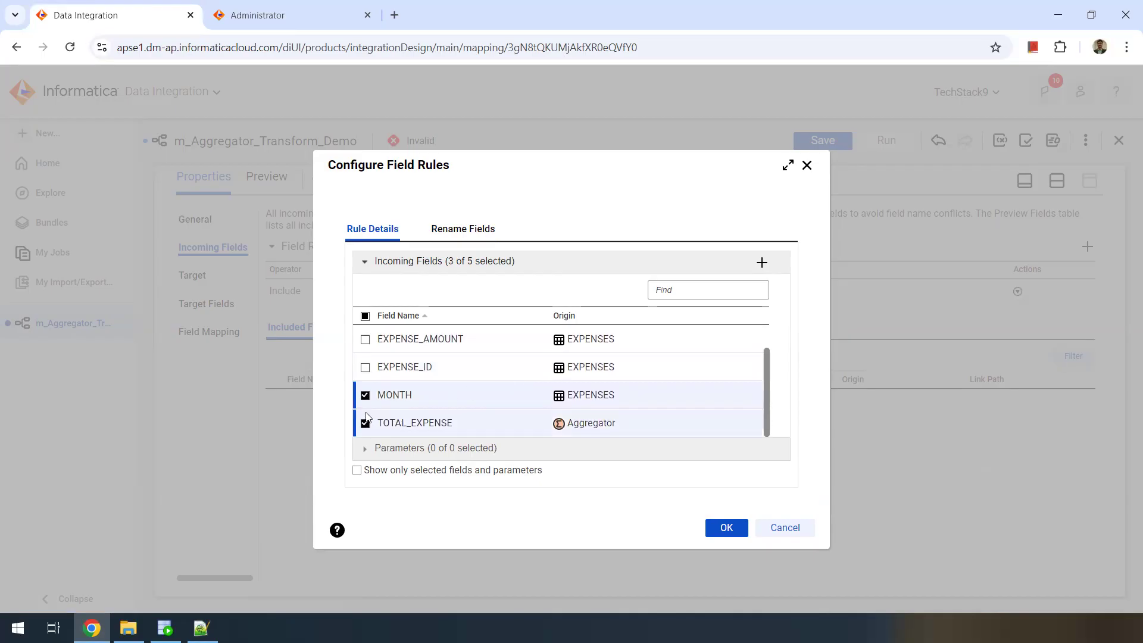
left_click(726, 527)
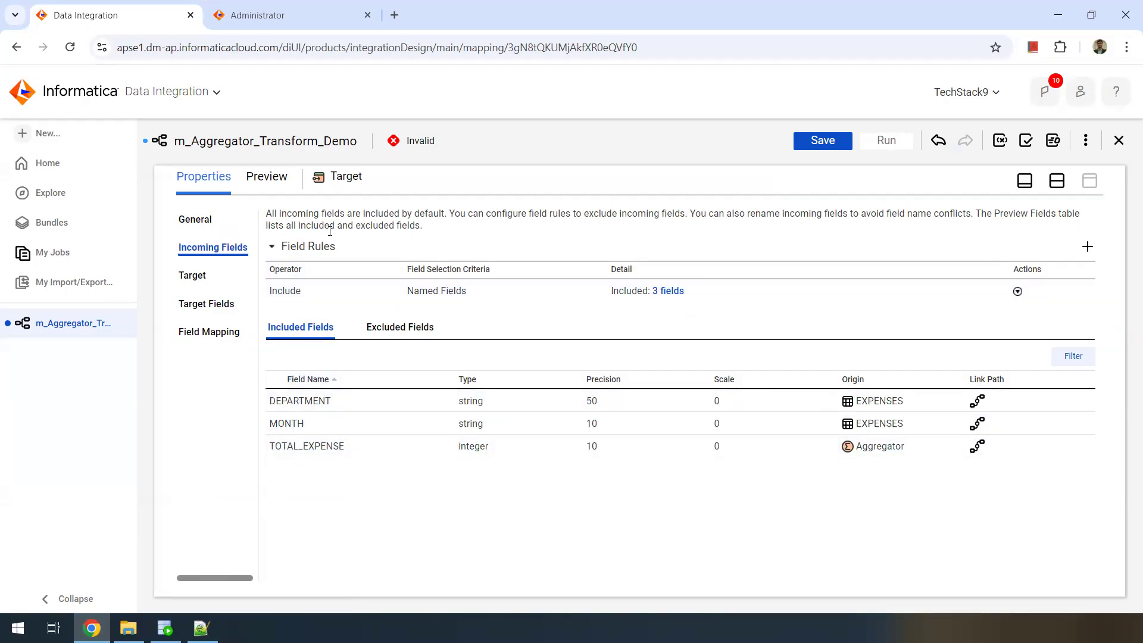
Set the Target's connection to Local_FlatFile (Flat File).
left_click(192, 275)
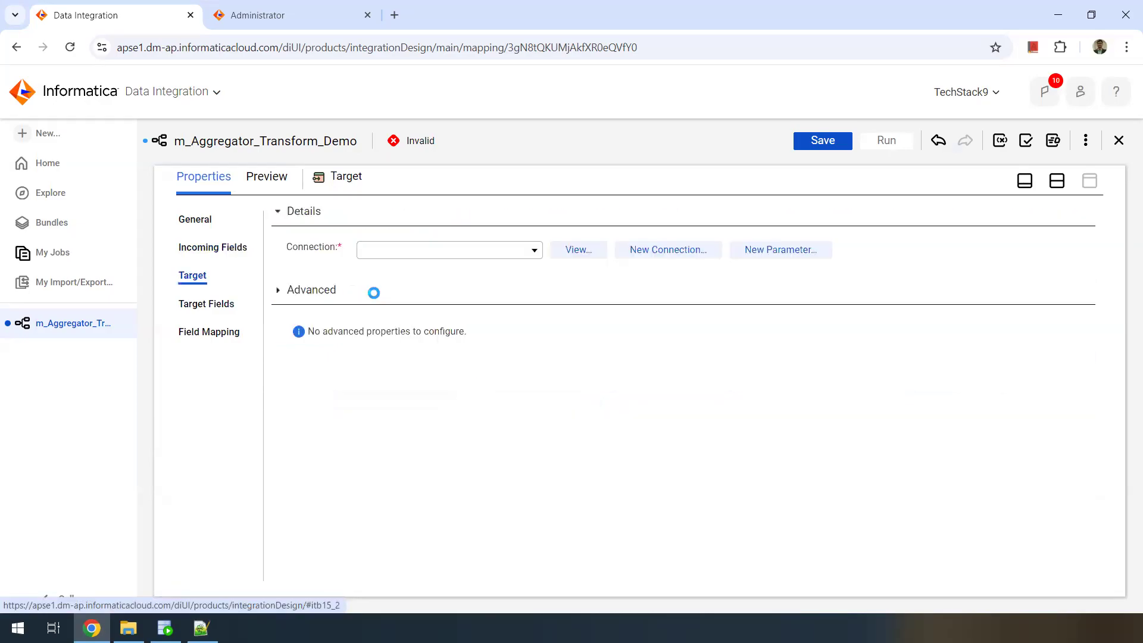
left_click(513, 250)
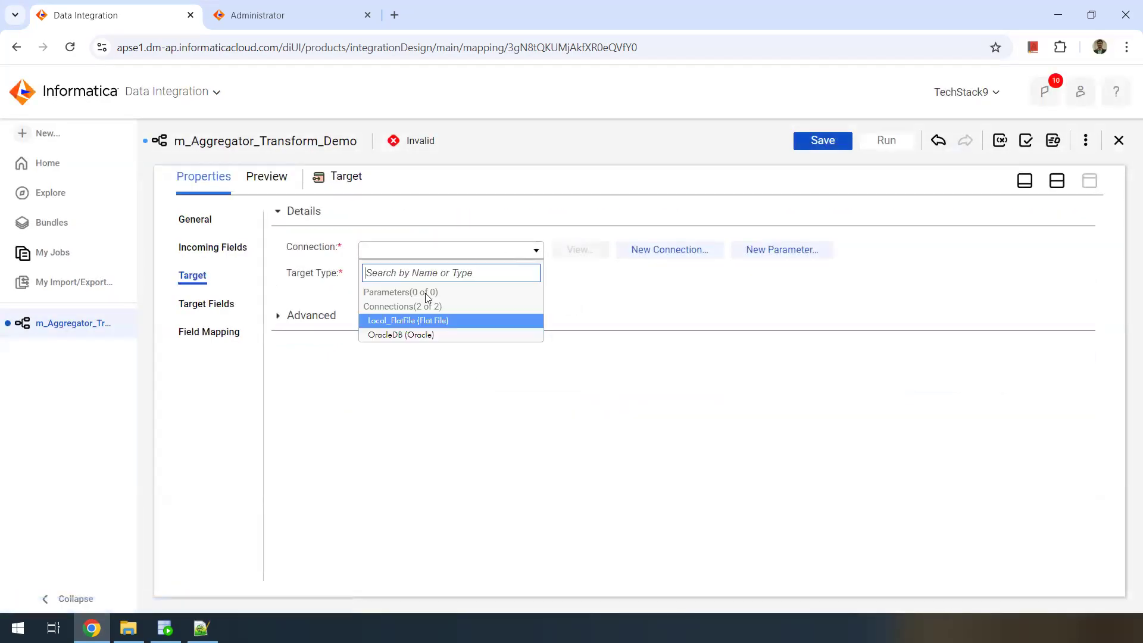
left_click(405, 322)
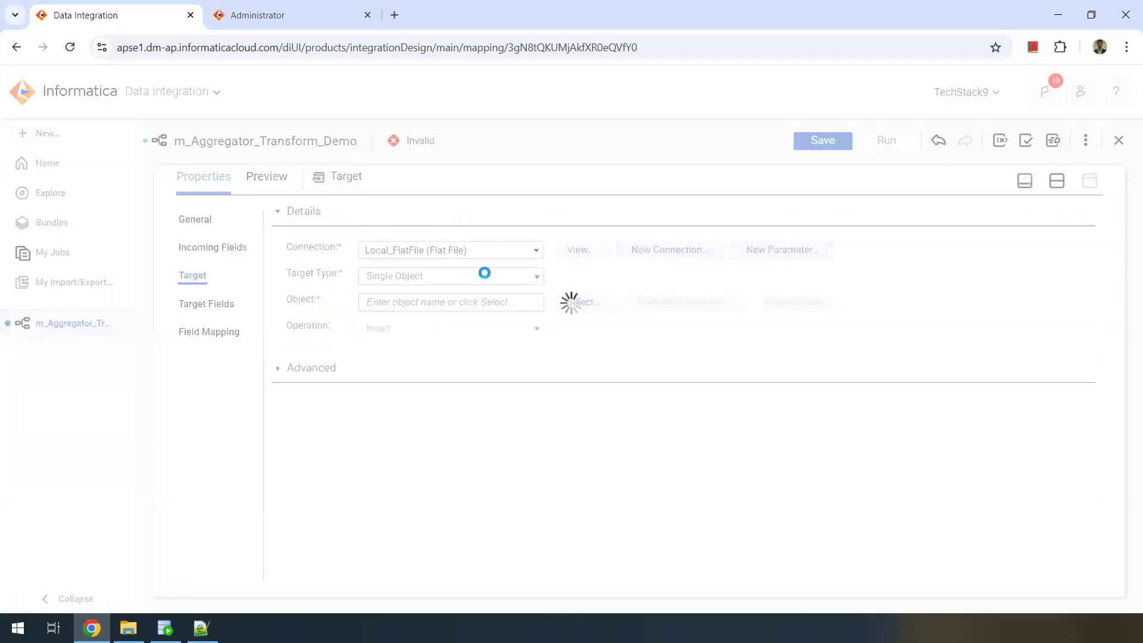
Check the Local_FlatFile connection's directory and switch to File Explorer to examine the contents of that data folder.
left_click(569, 250)
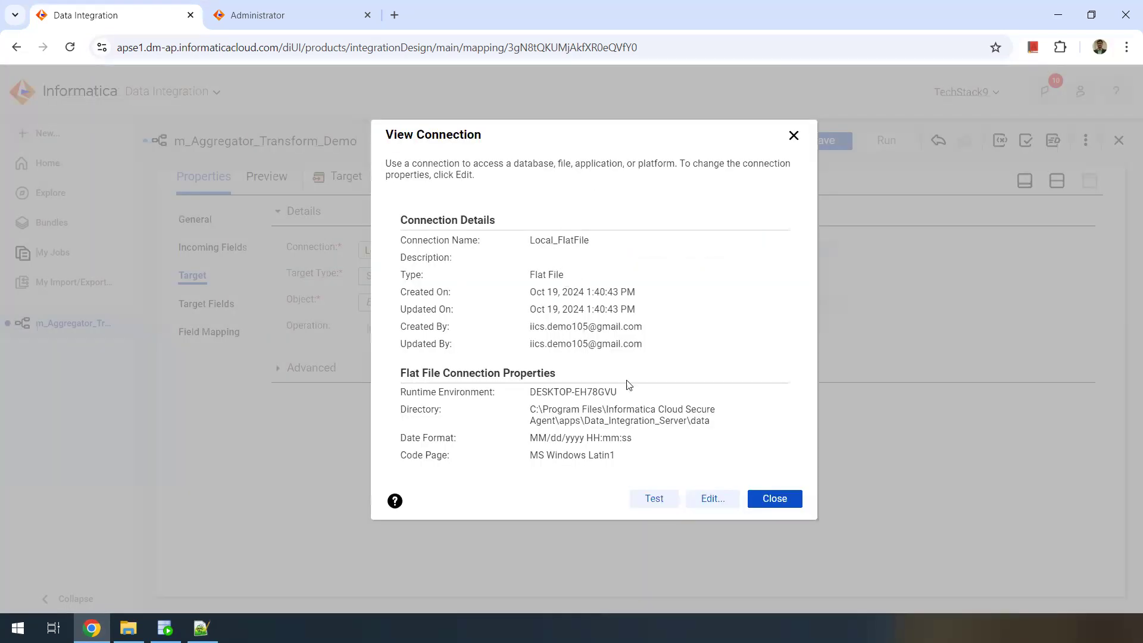
triple_click(552, 410)
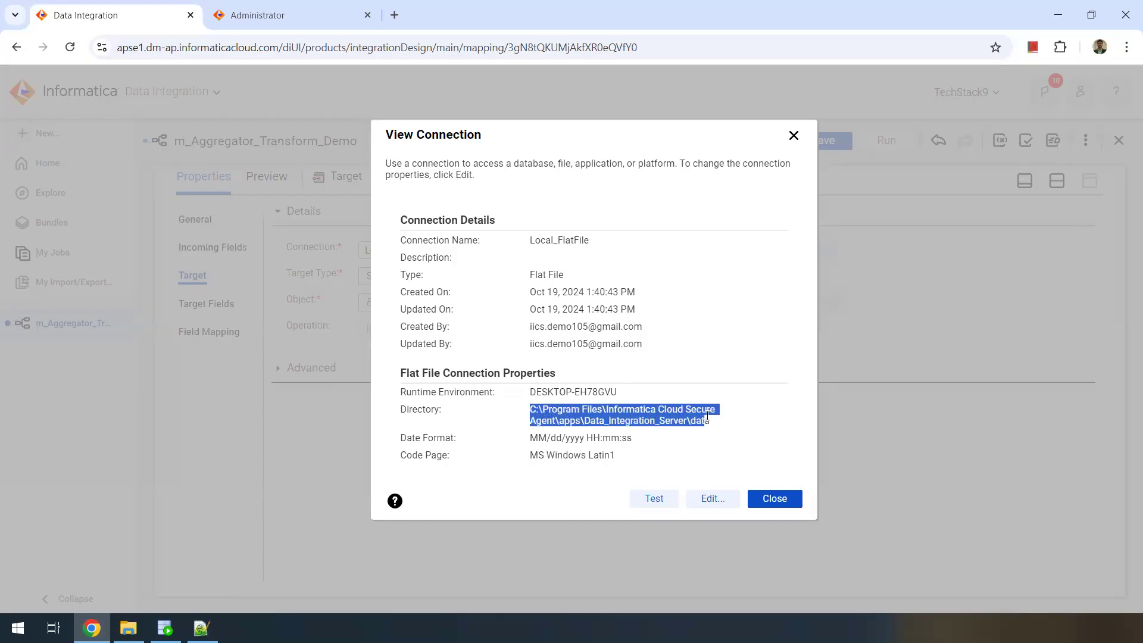
left_click(127, 628)
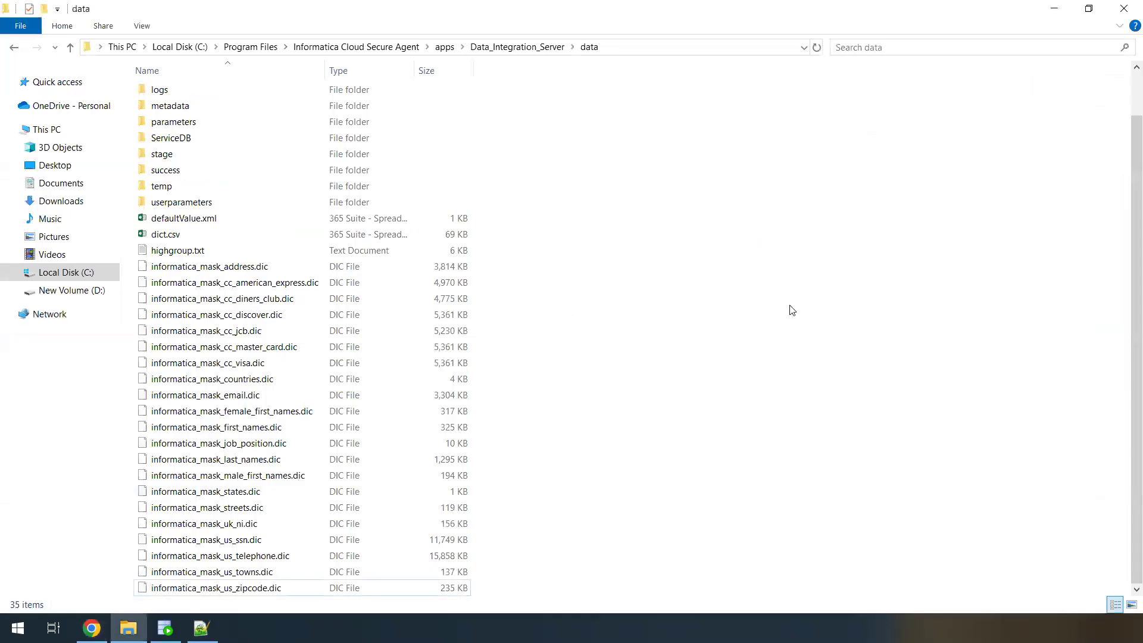
scroll(746, 360, "up", 2)
scroll(763, 377, "up", 1)
scroll(763, 378, "down", 1)
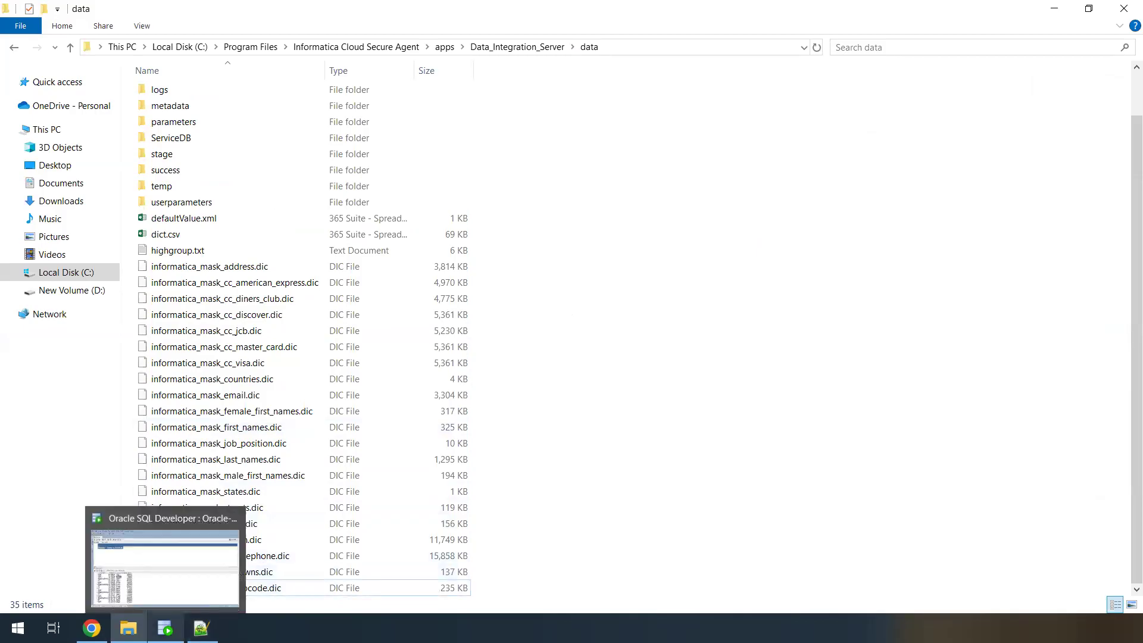
Switch back to Informatica in Chrome and close the Local_FlatFile connection details.
left_click(91, 628)
left_click(653, 497)
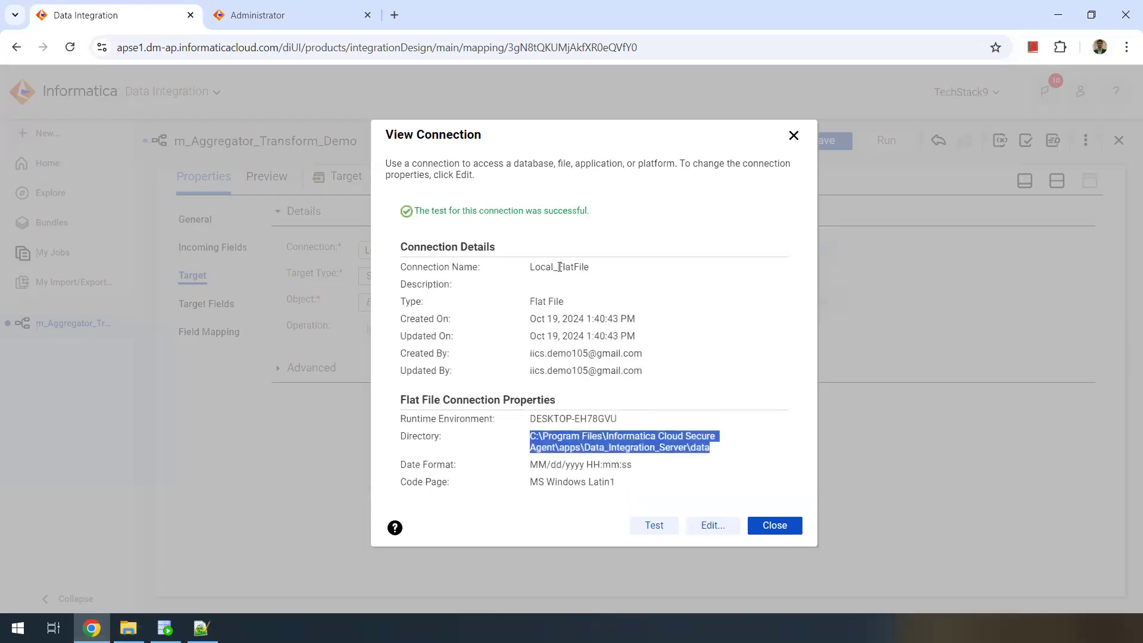
left_click(751, 526)
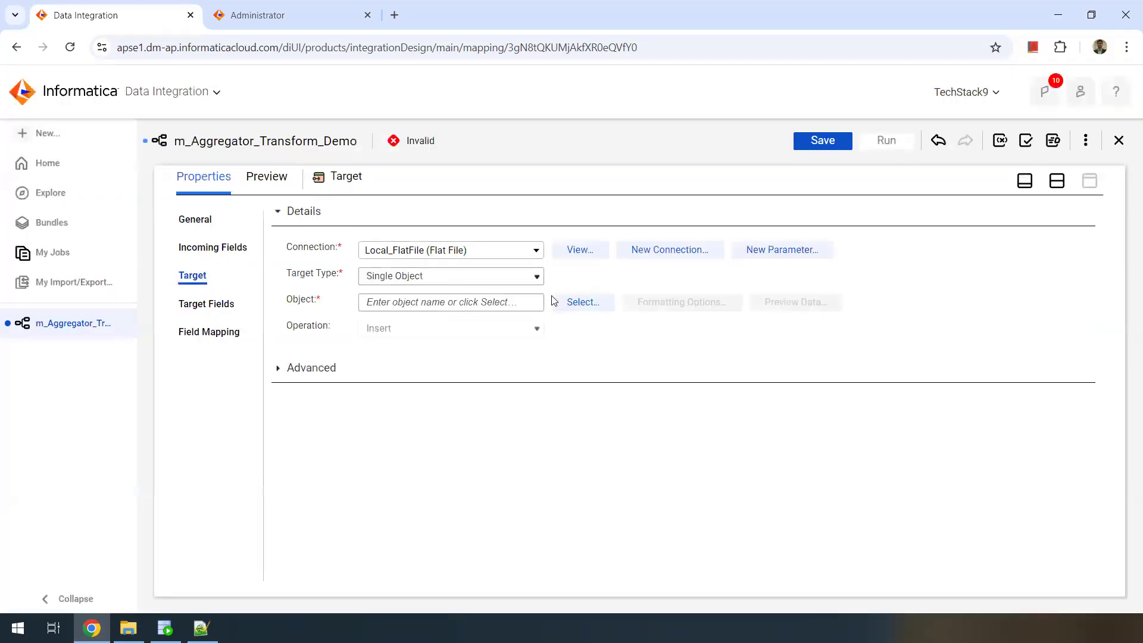
Set the Target's object to Create New at Runtime with the static file name Monthly_Expense_Summary.csv.
left_click(574, 302)
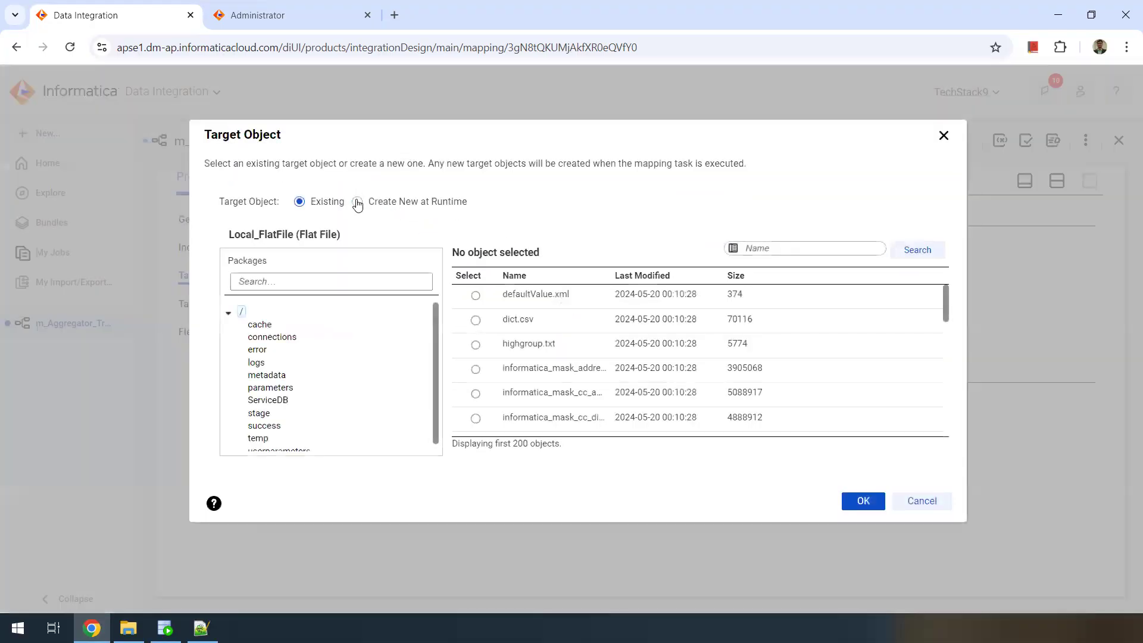
left_click(358, 201)
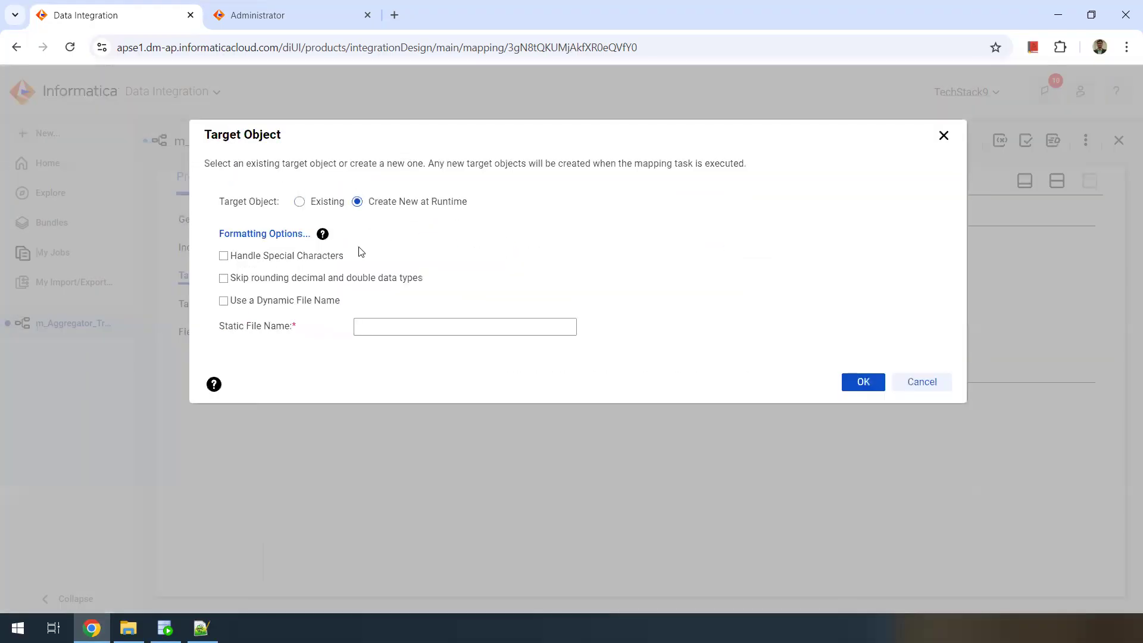
left_click(378, 322)
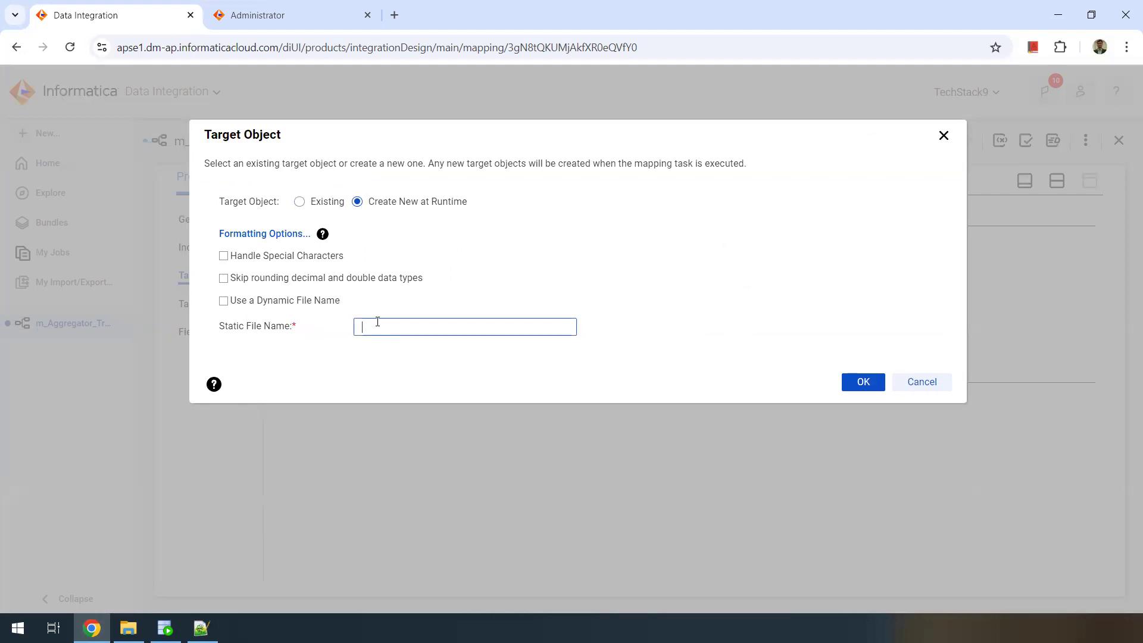
type("MOnthly_E")
left_click(374, 320)
key("BackSpace")
type("o")
key("BackSpace")
type("o")
left_click(862, 381)
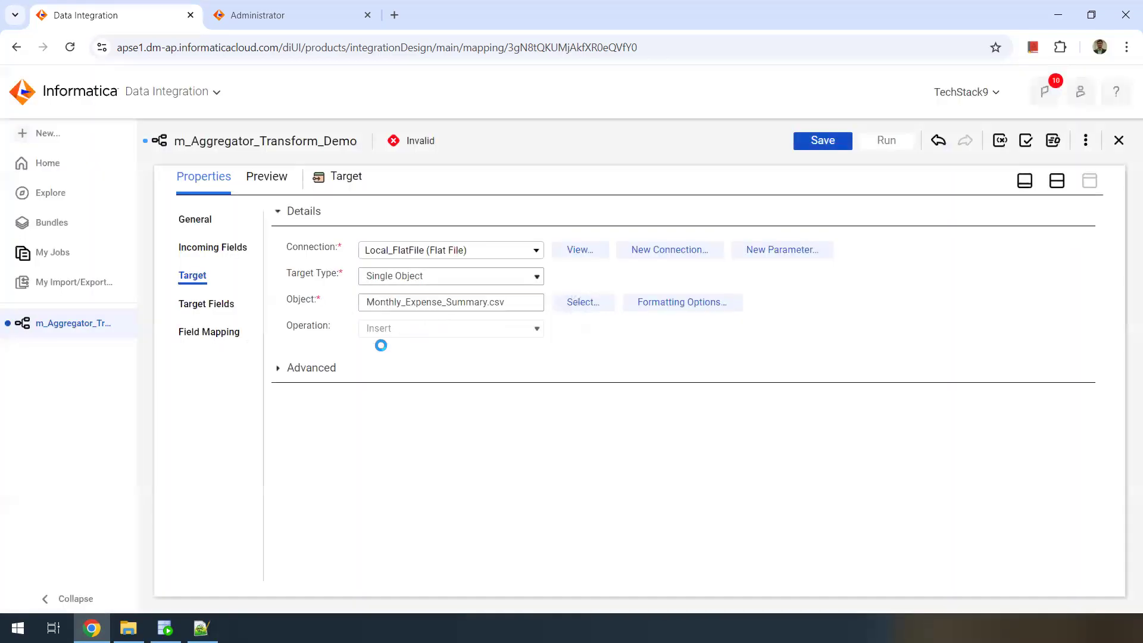
Check the Target's target fields and field mapping, and validate and save the mapping.
left_click(231, 311)
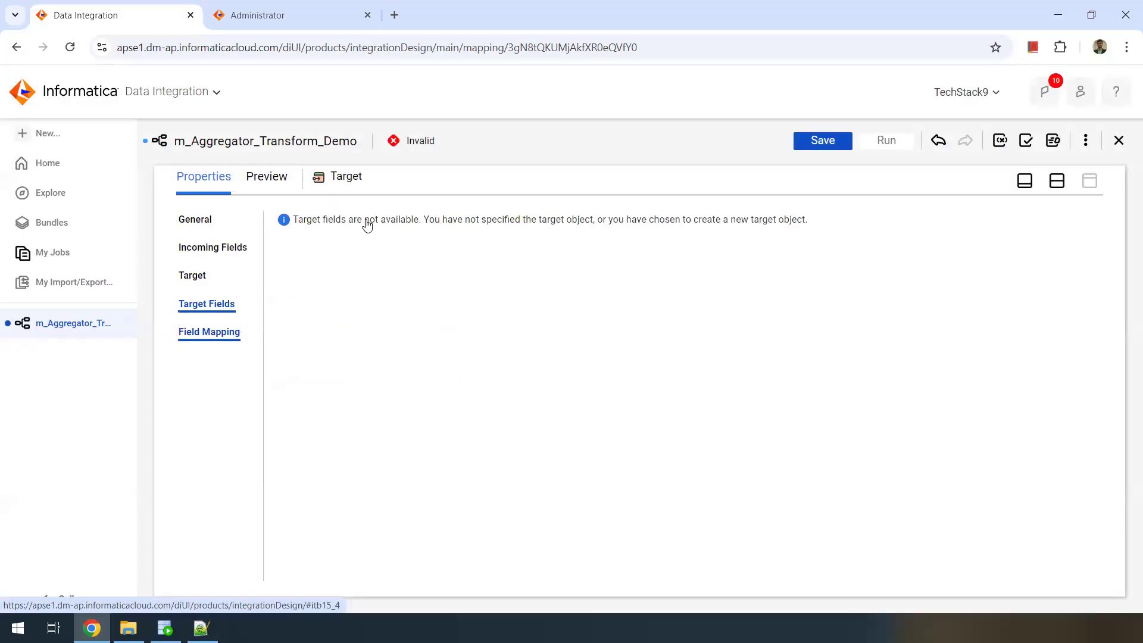
left_click(182, 329)
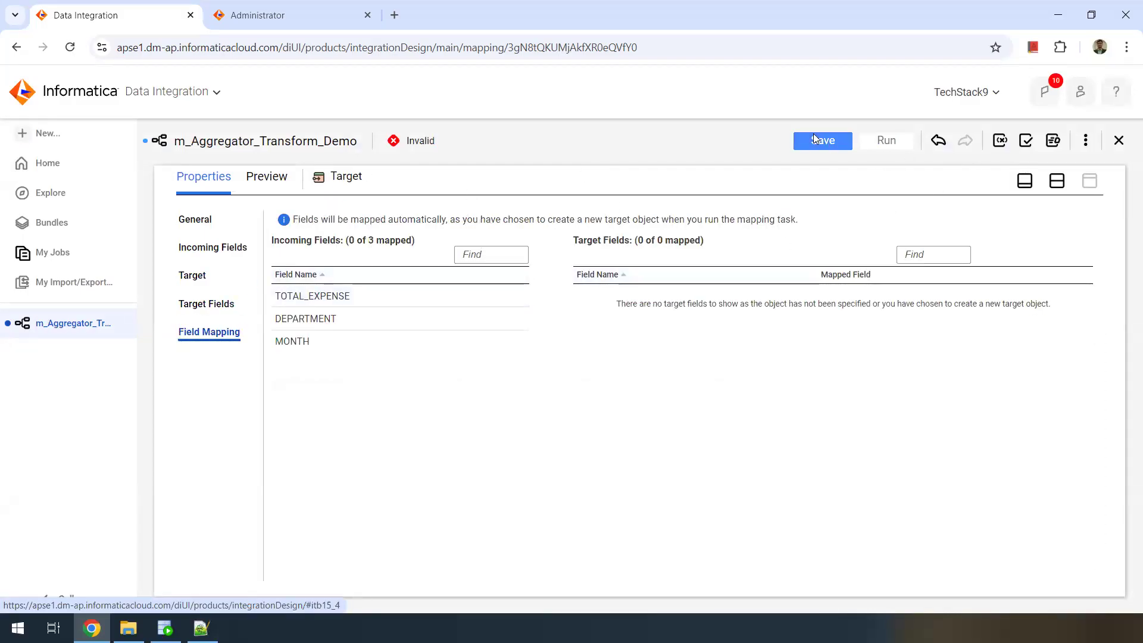
left_click(1028, 143)
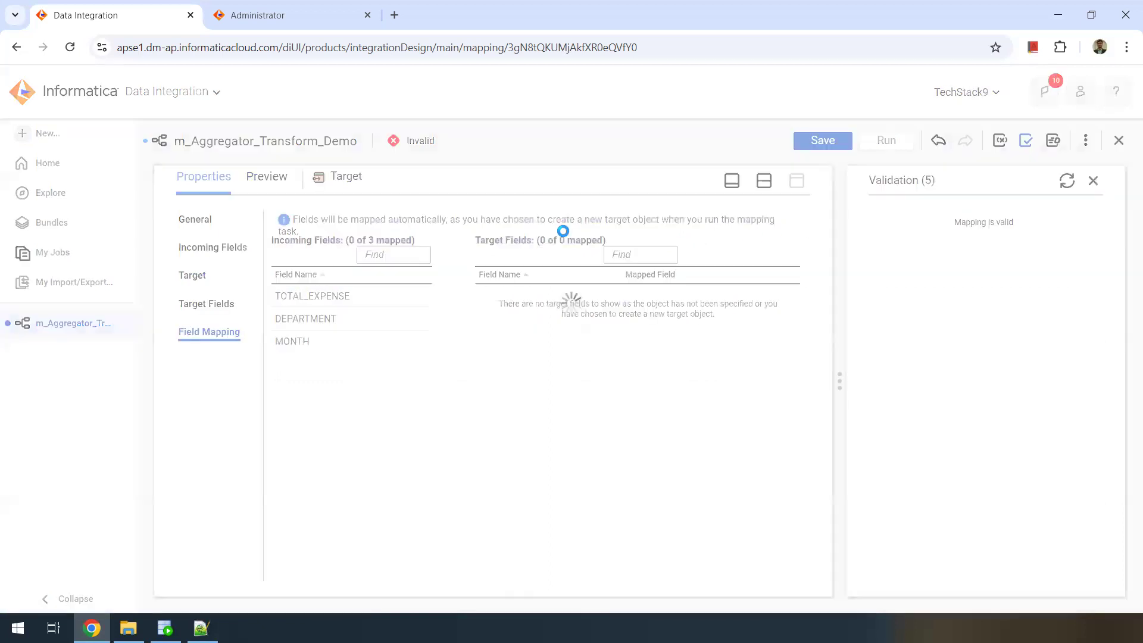
left_click_drag(442, 143, 413, 141)
left_click(827, 142)
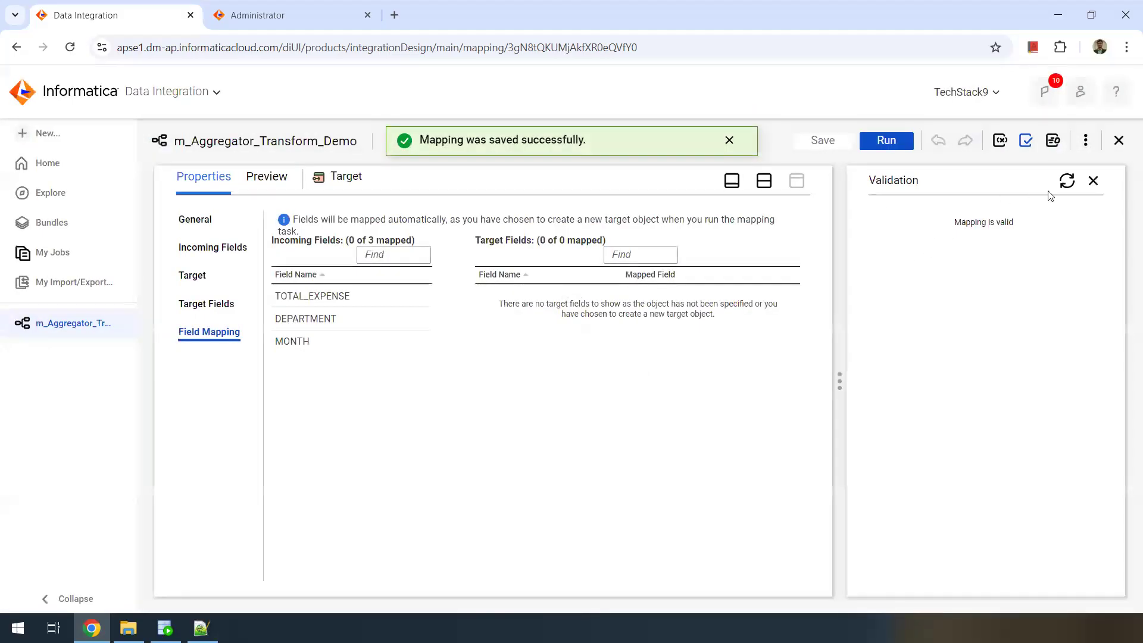
Run the mapping m_Aggregator_Transform_Demo with DESKTOP-EH78GVU as the runtime environment.
left_click(873, 142)
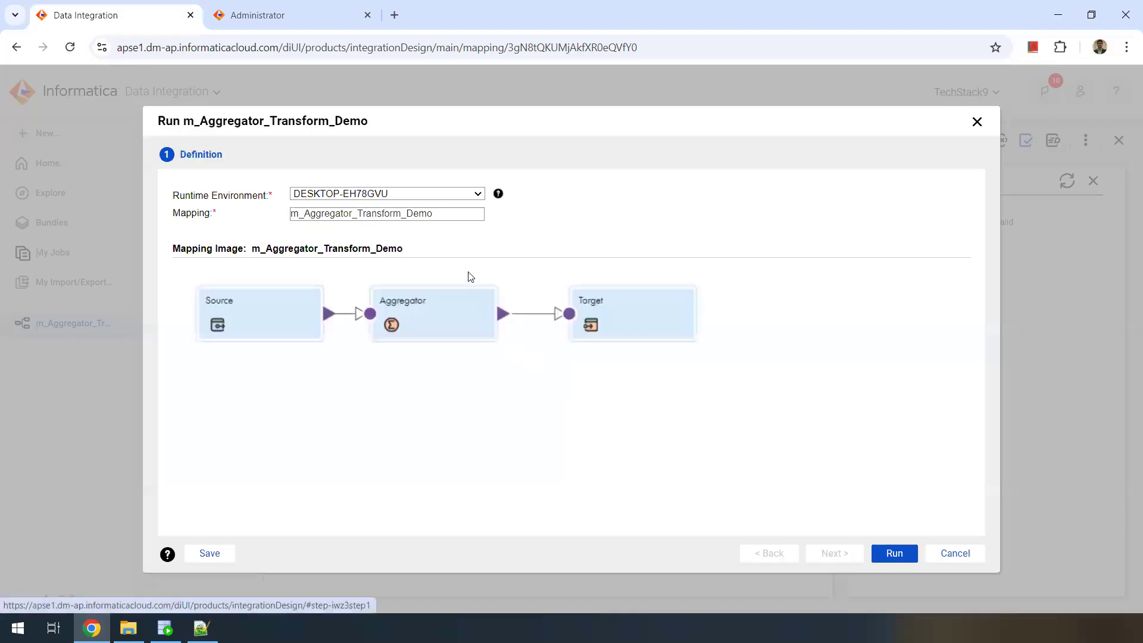
left_click(349, 195)
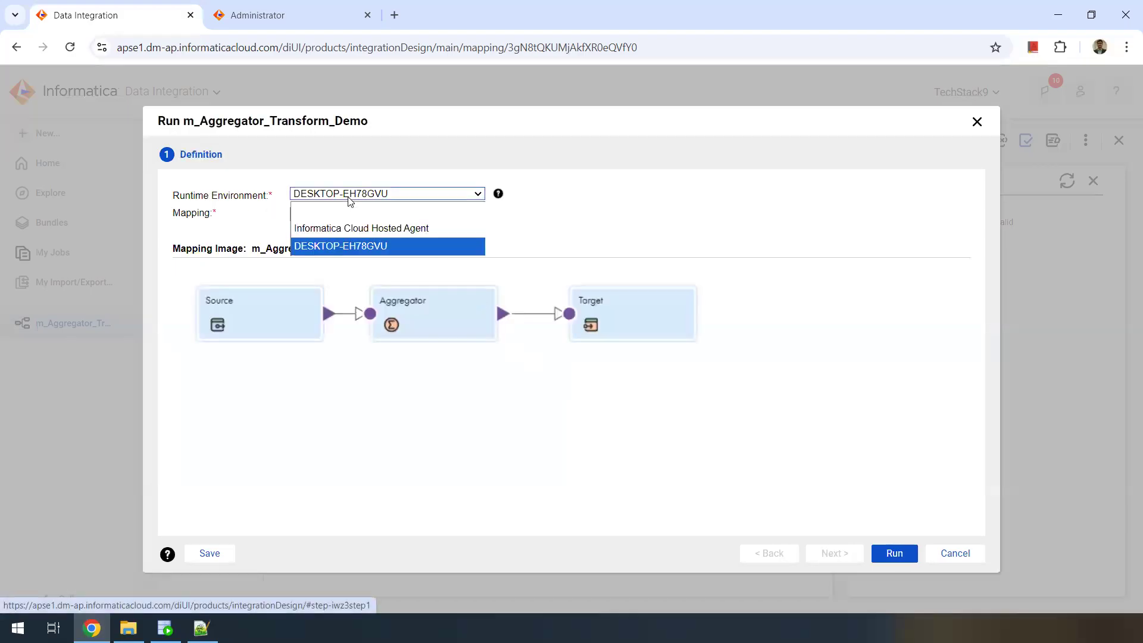
left_click(343, 246)
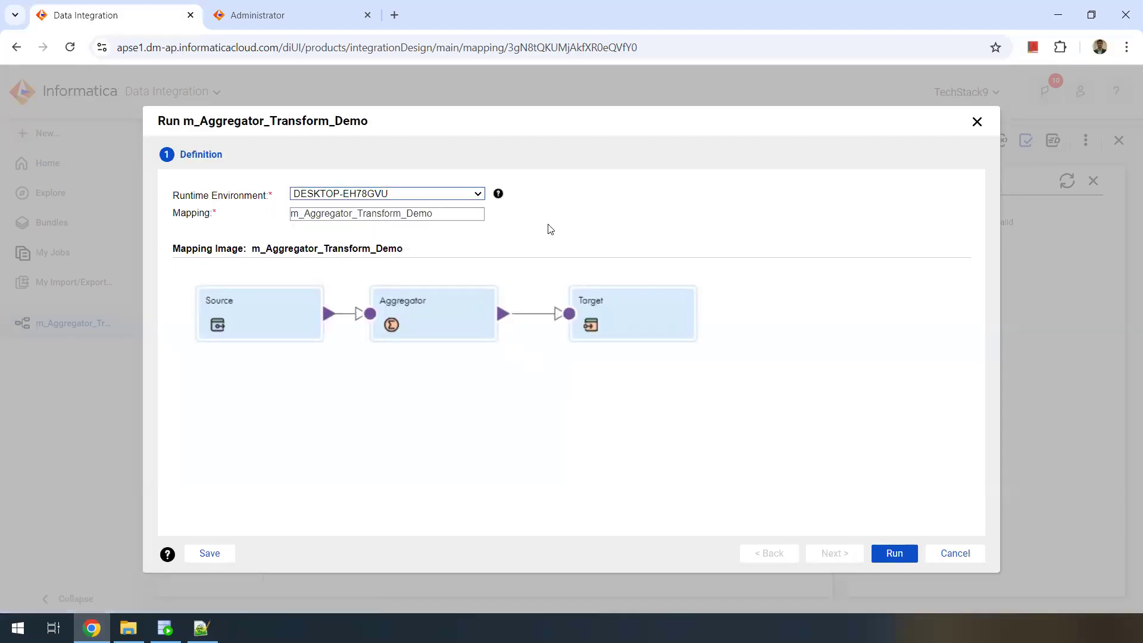
left_click(896, 554)
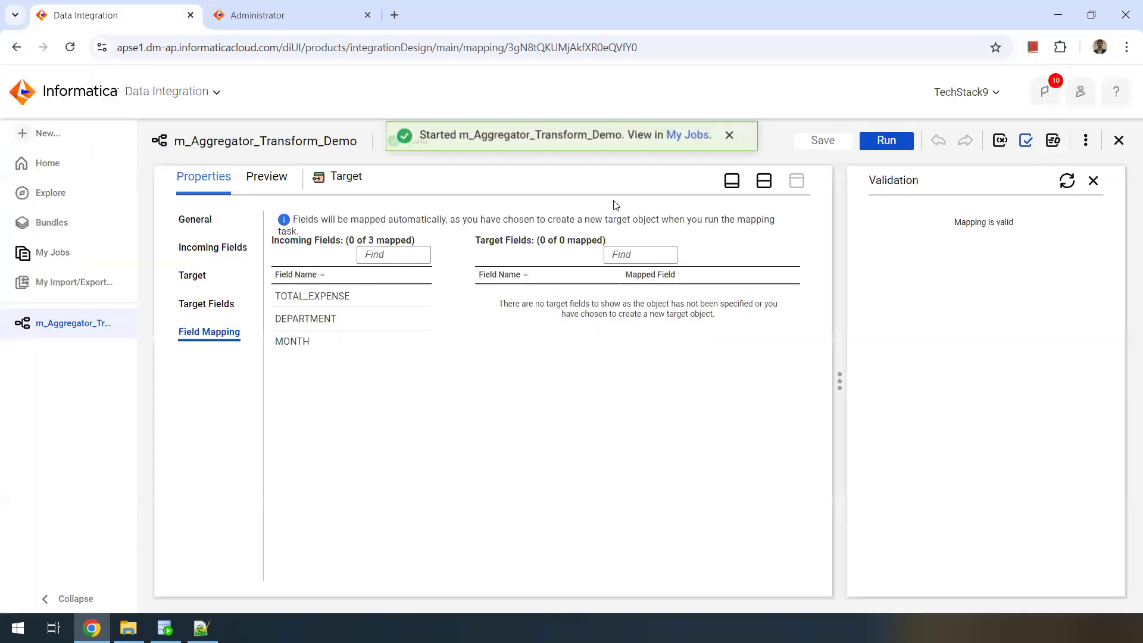
Refresh the My Jobs list and open the m_Aggregator_Transform_Demo job to check its source row results.
left_click(686, 141)
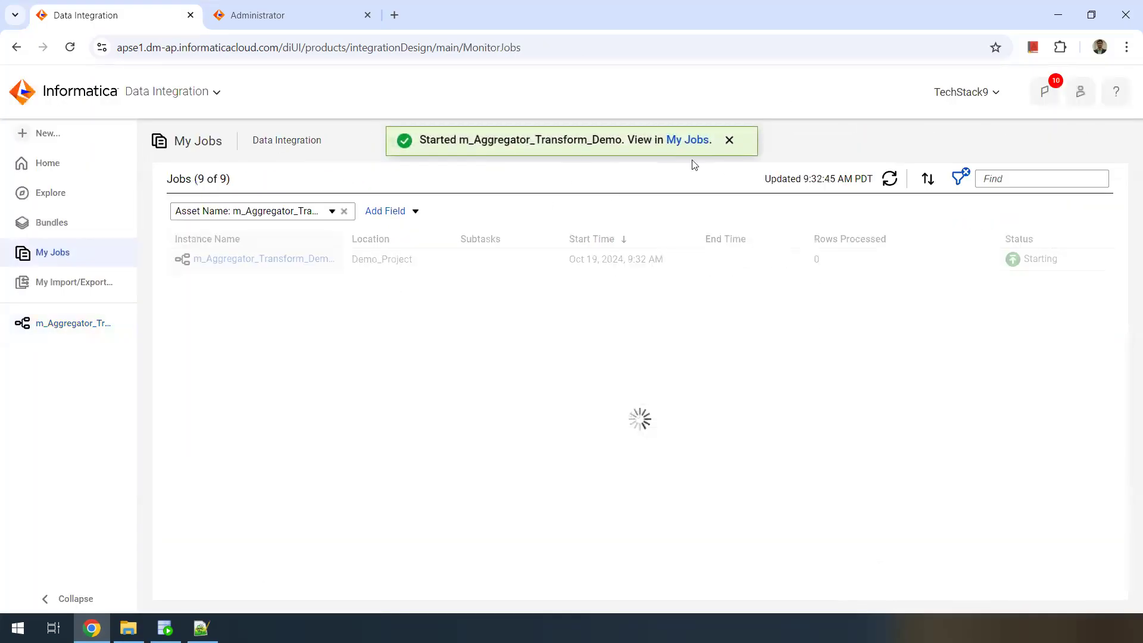
left_click(896, 182)
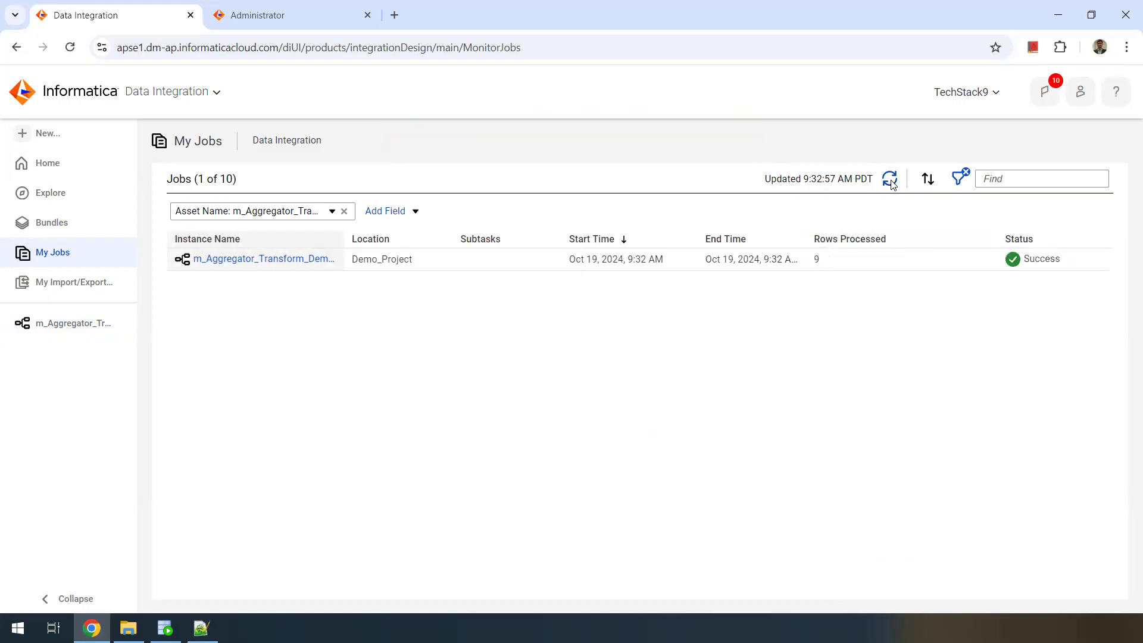
left_click(290, 262)
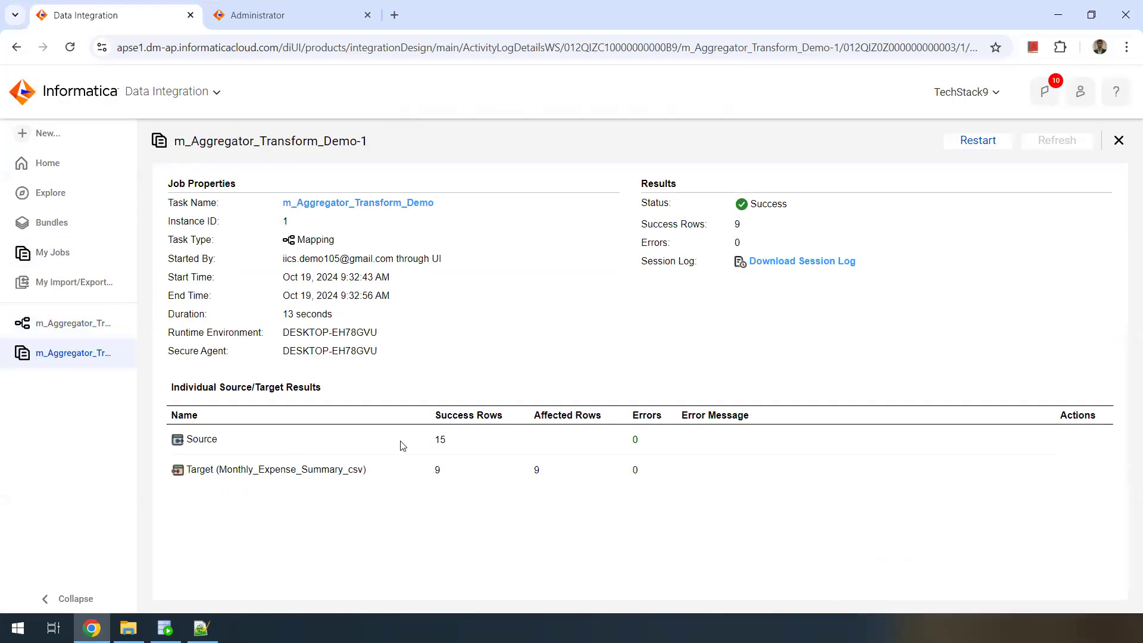
left_click_drag(434, 443, 455, 446)
Get the expenses query's row count in Oracle SQL Developer and switch back to Chrome to check the Target's success rows.
left_click(165, 629)
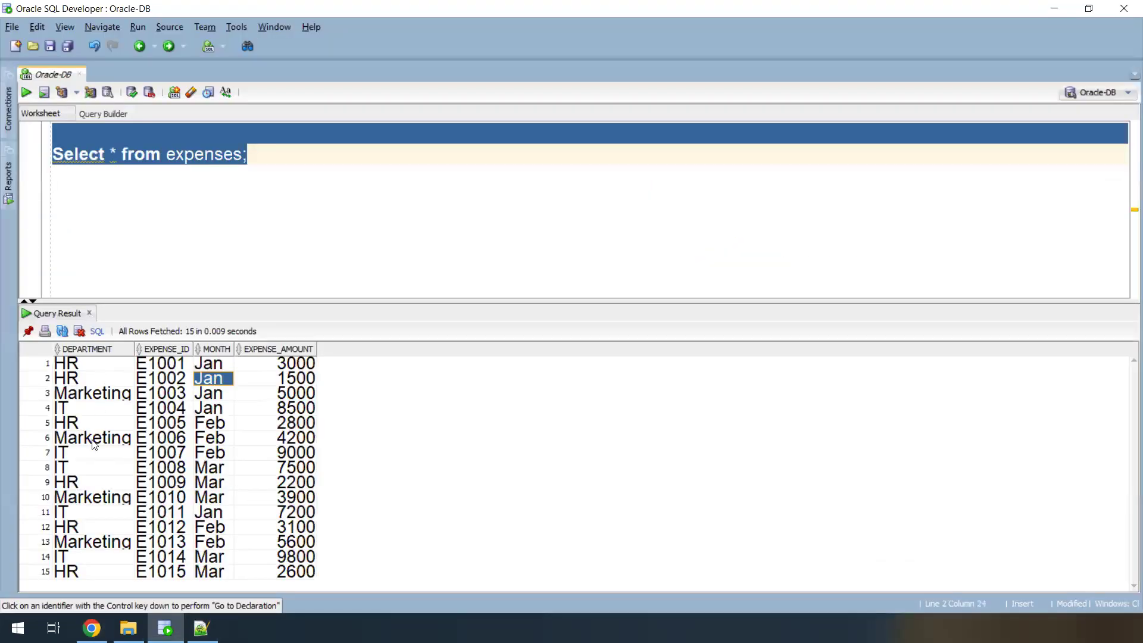
right_click(162, 452)
left_click(217, 503)
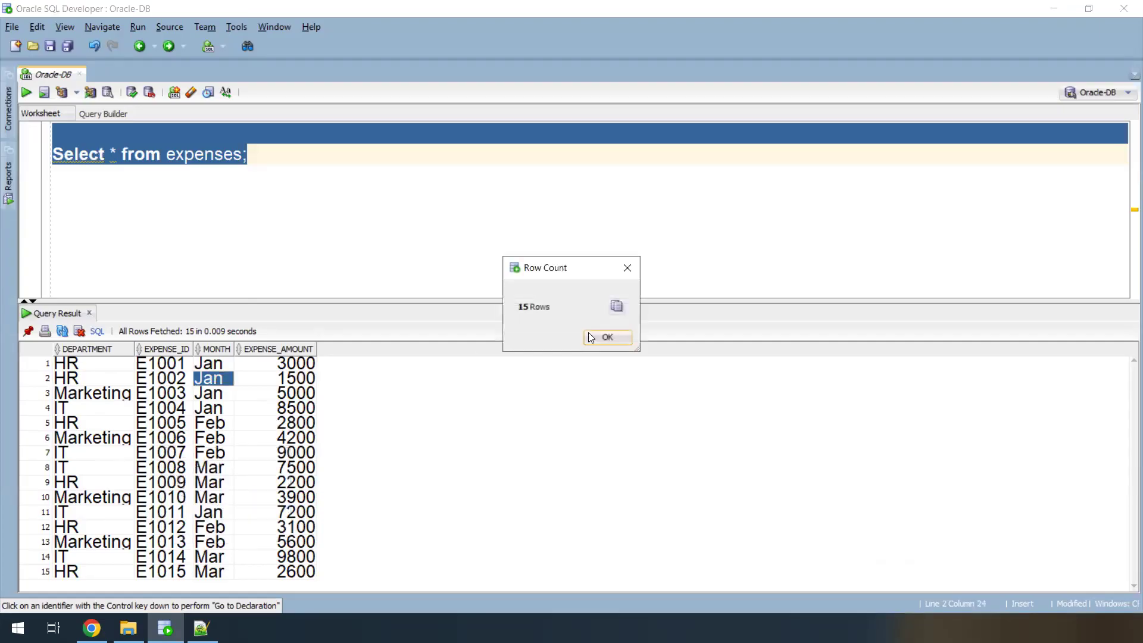
left_click(609, 338)
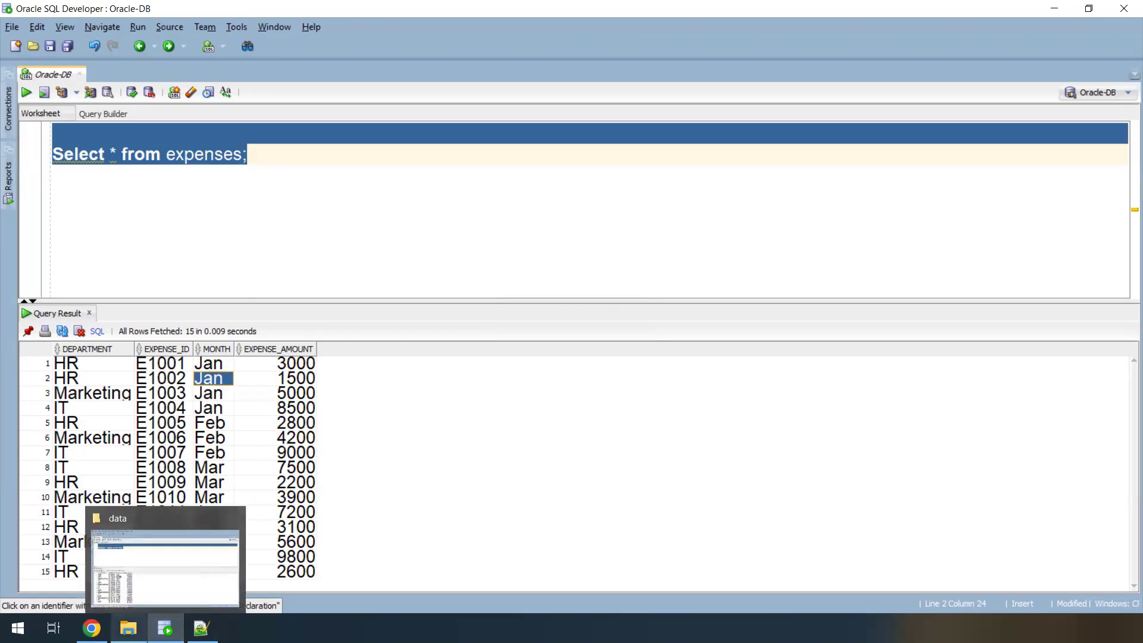
left_click(91, 629)
double_click(438, 471)
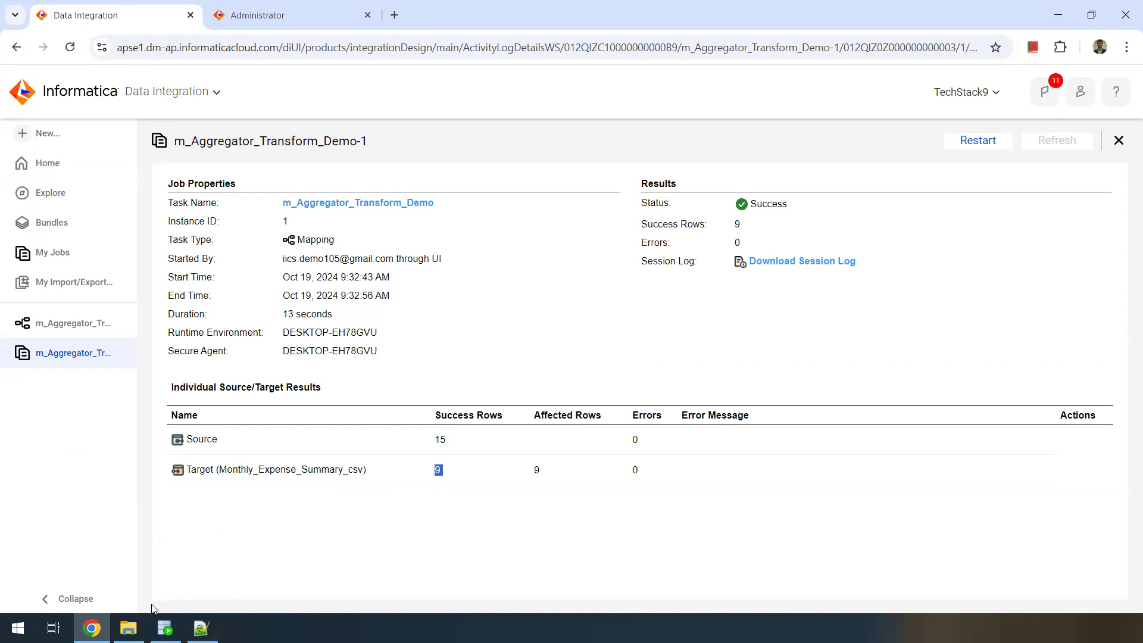
Switch to File Explorer, refresh the data folder and open Monthly_Expense_Summary.csv.
left_click(128, 628)
right_click(832, 227)
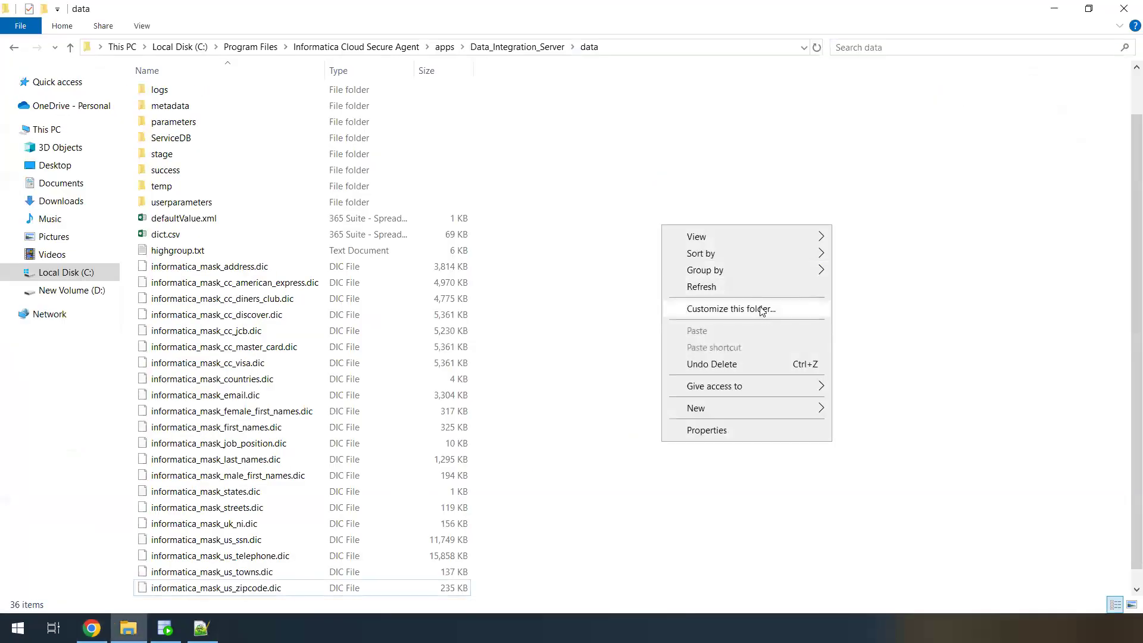
left_click(754, 288)
scroll(753, 291, "down", 2)
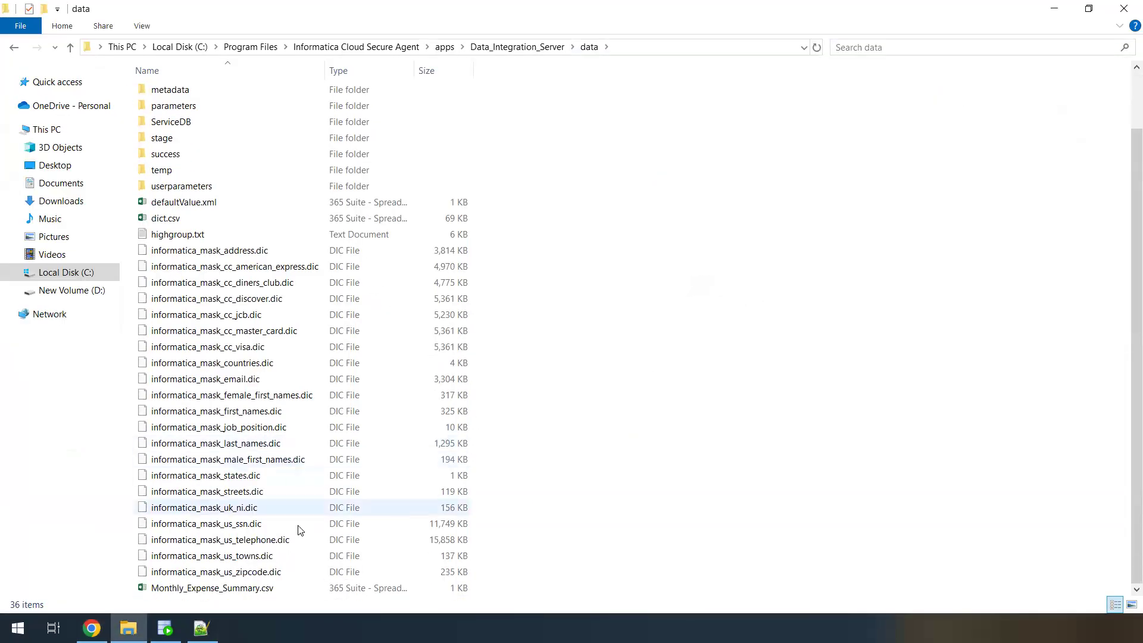
left_click(232, 590)
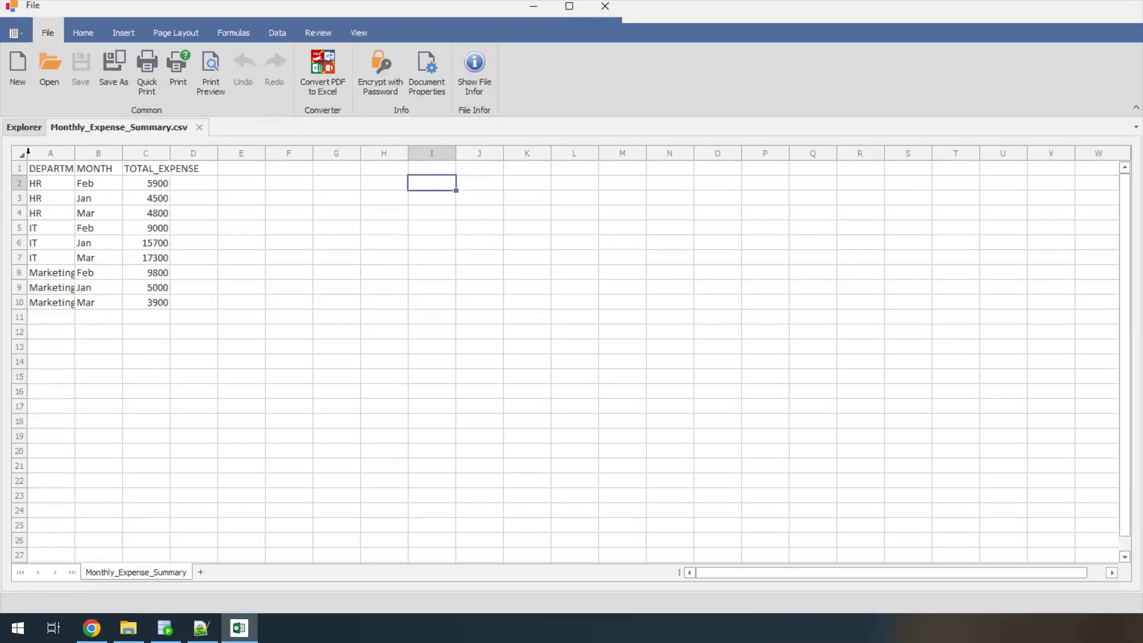
Auto-fit the widths of all columns in the Monthly_Expense_Summary sheet.
left_click(14, 158)
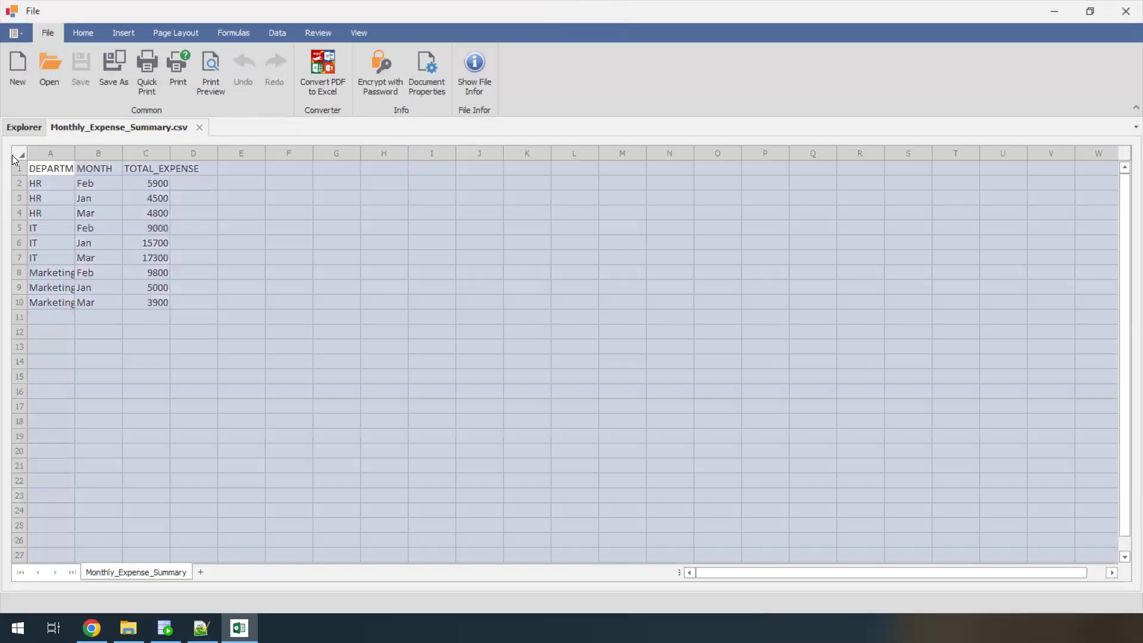
double_click(79, 150)
left_click(162, 229)
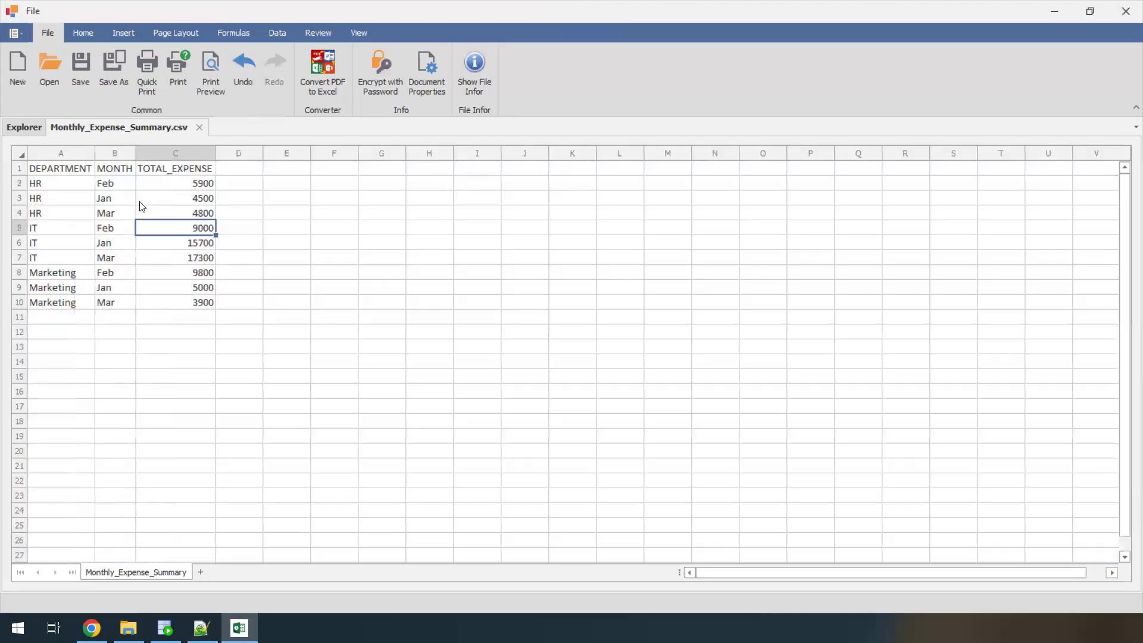
Examine the HR department's total expense for each month in the summary sheet.
left_click(117, 185)
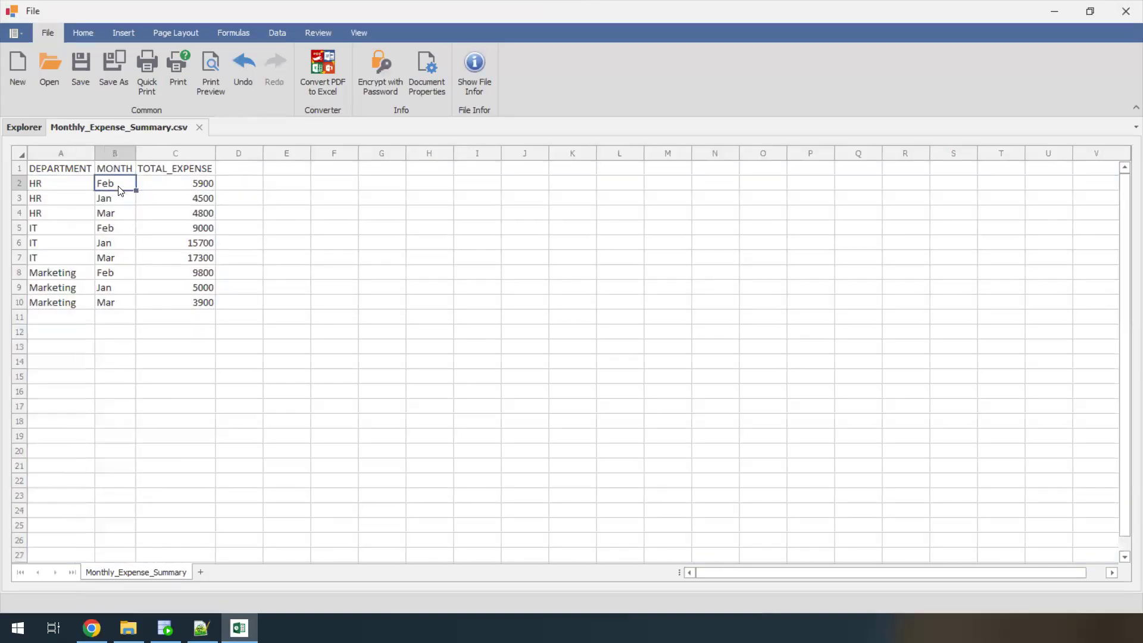
left_click(177, 188)
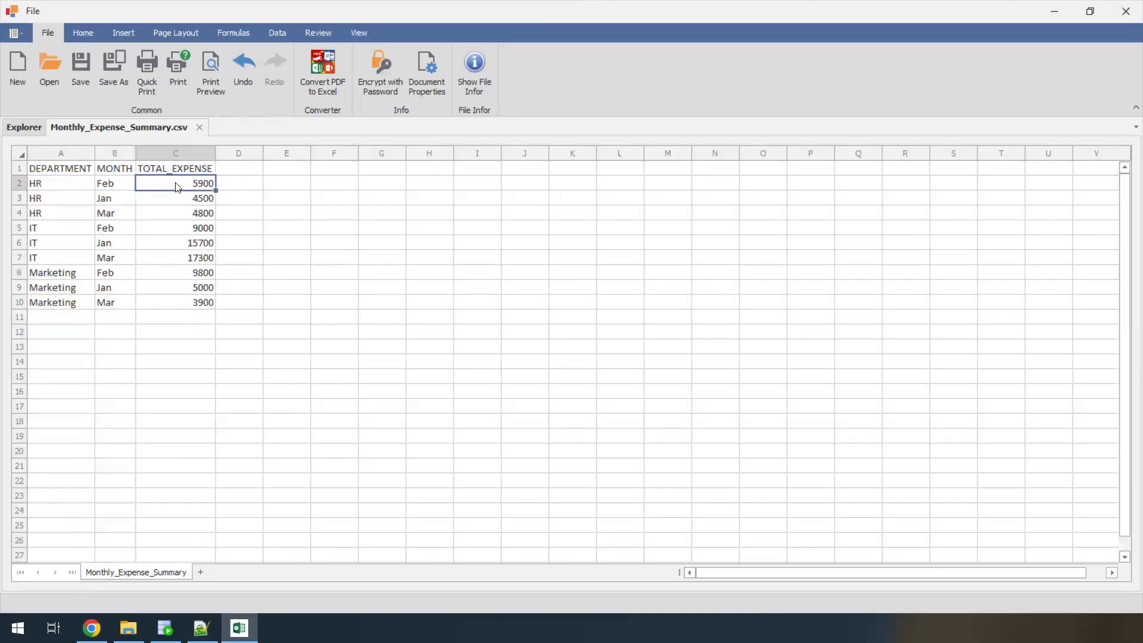
left_click(66, 203)
left_click(111, 203)
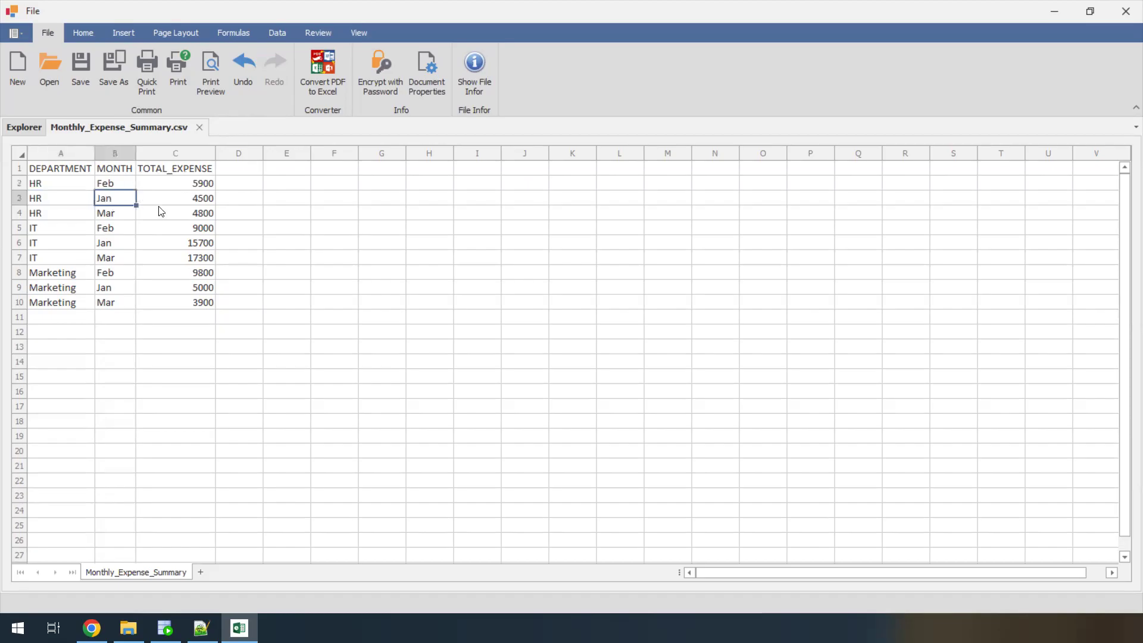
left_click(191, 203)
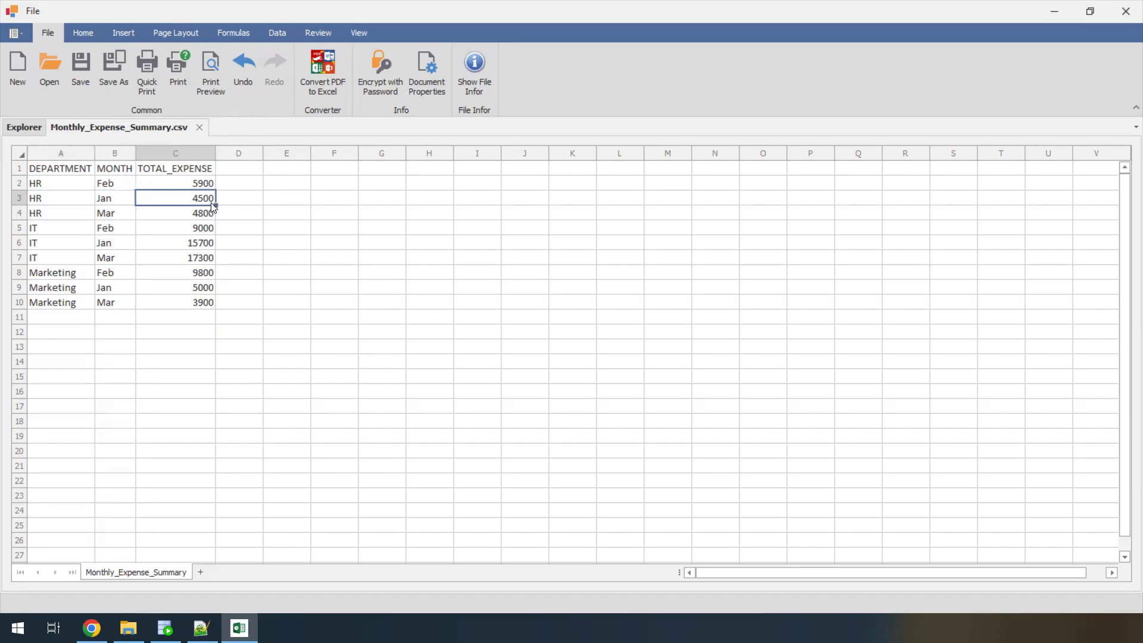
Examine the IT department's monthly total expenses in the summary sheet and switch back to the Informatica job details in Chrome.
left_click_drag(52, 232, 61, 257)
left_click(111, 231)
left_click(111, 244)
left_click(112, 260)
left_click(113, 232)
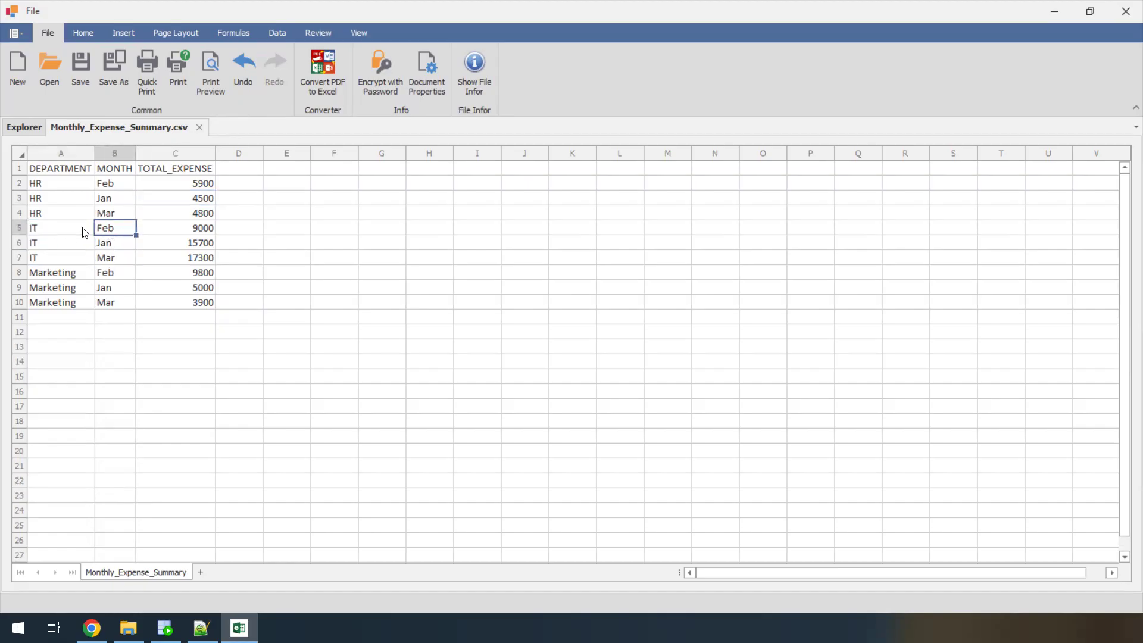
left_click(114, 243)
left_click(48, 243)
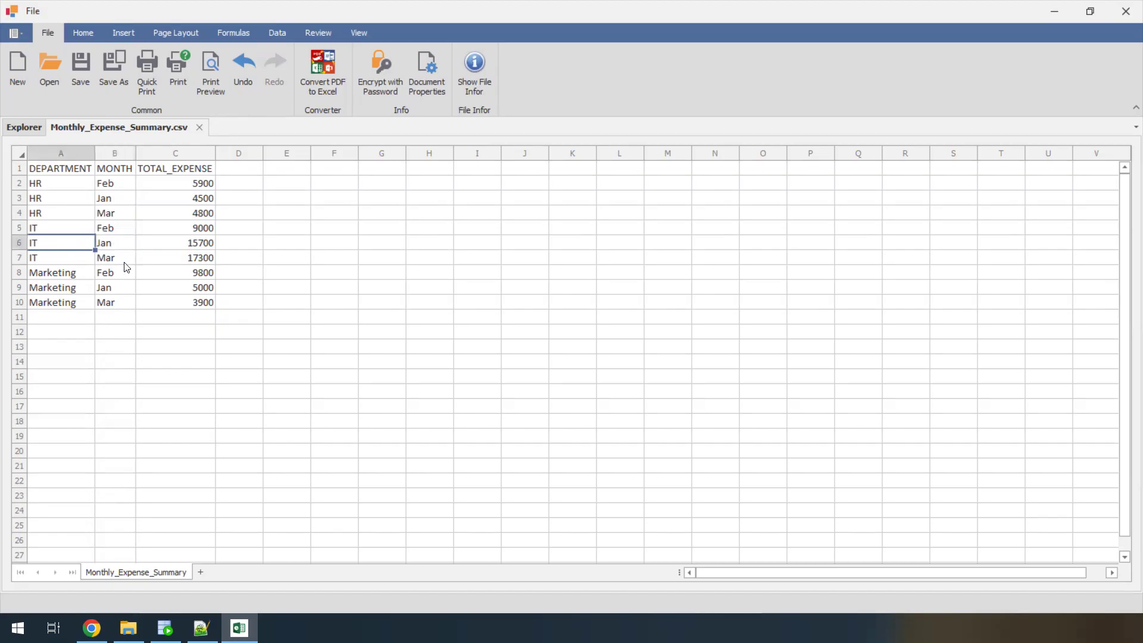
left_click(163, 245)
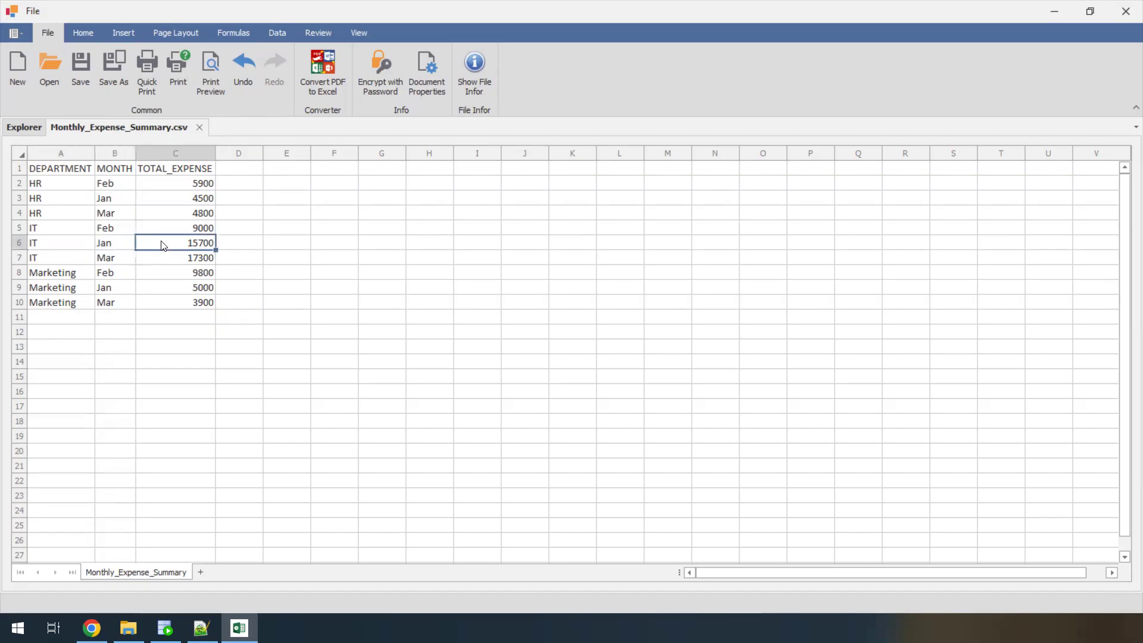
left_click(66, 258)
left_click(110, 257)
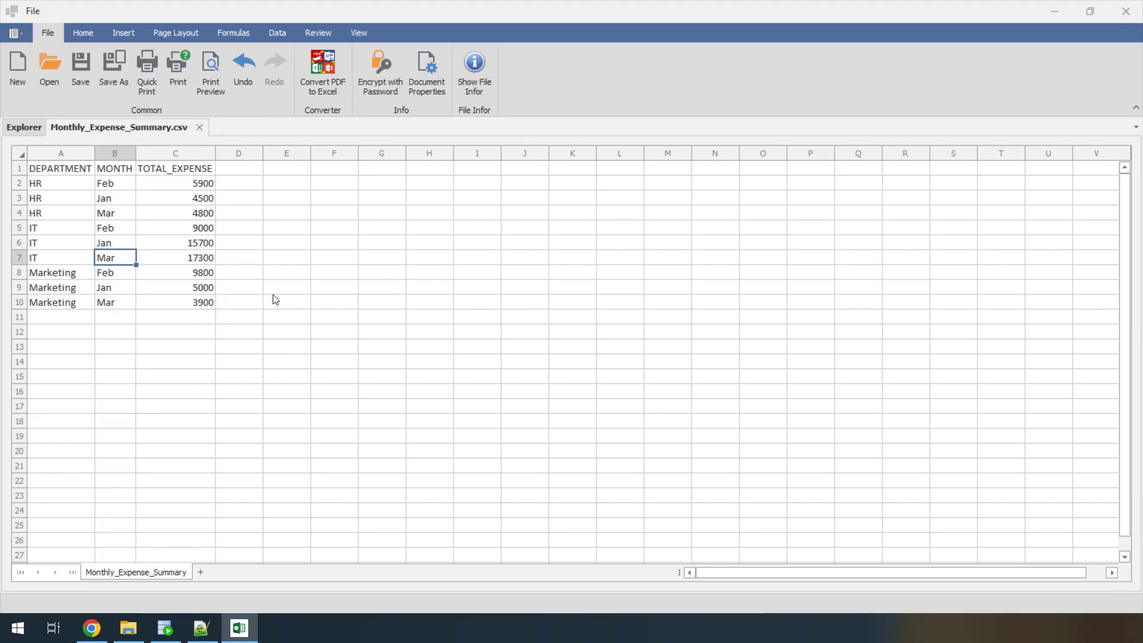
left_click(91, 628)
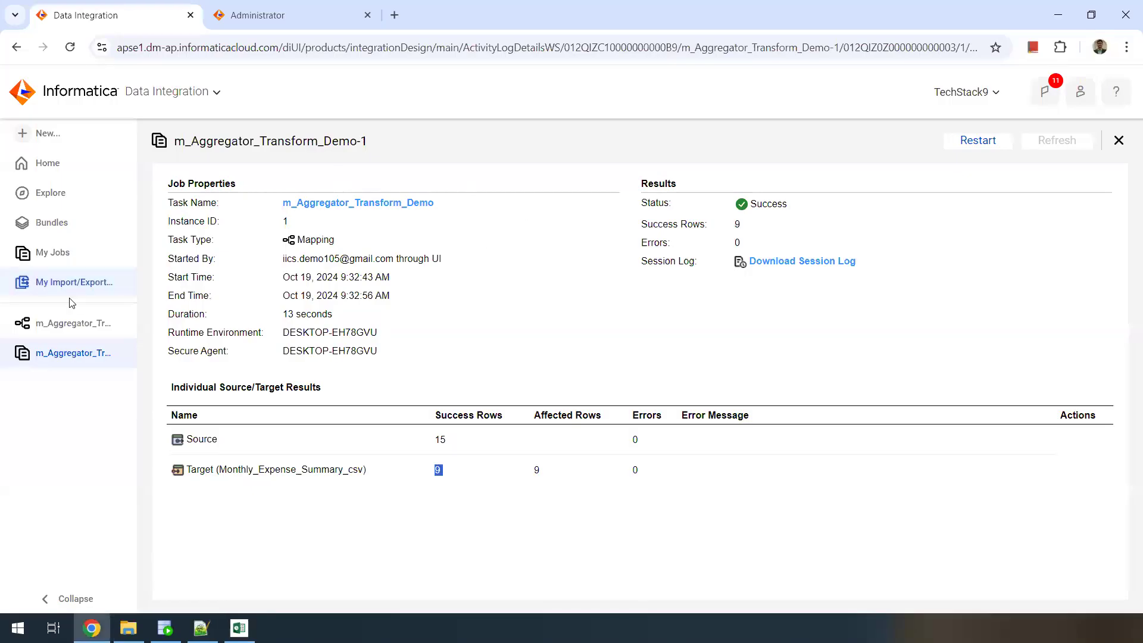
Return to the m_Aggregator_Transform_Demo mapping and close its validation results.
left_click(76, 323)
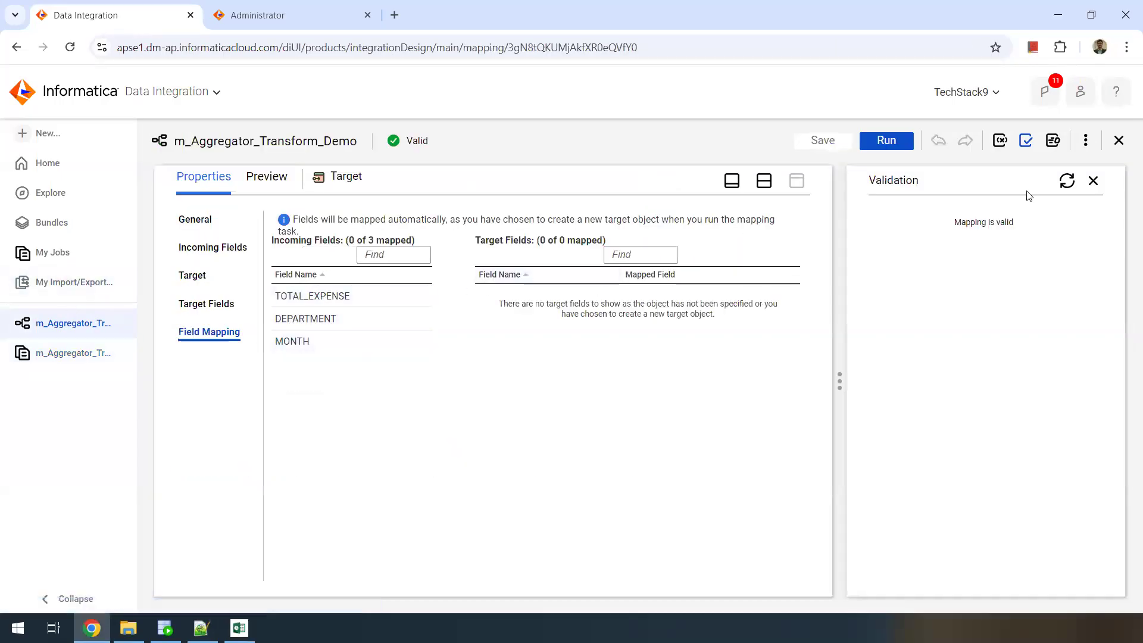
left_click(89, 356)
left_click(76, 324)
left_click(1093, 180)
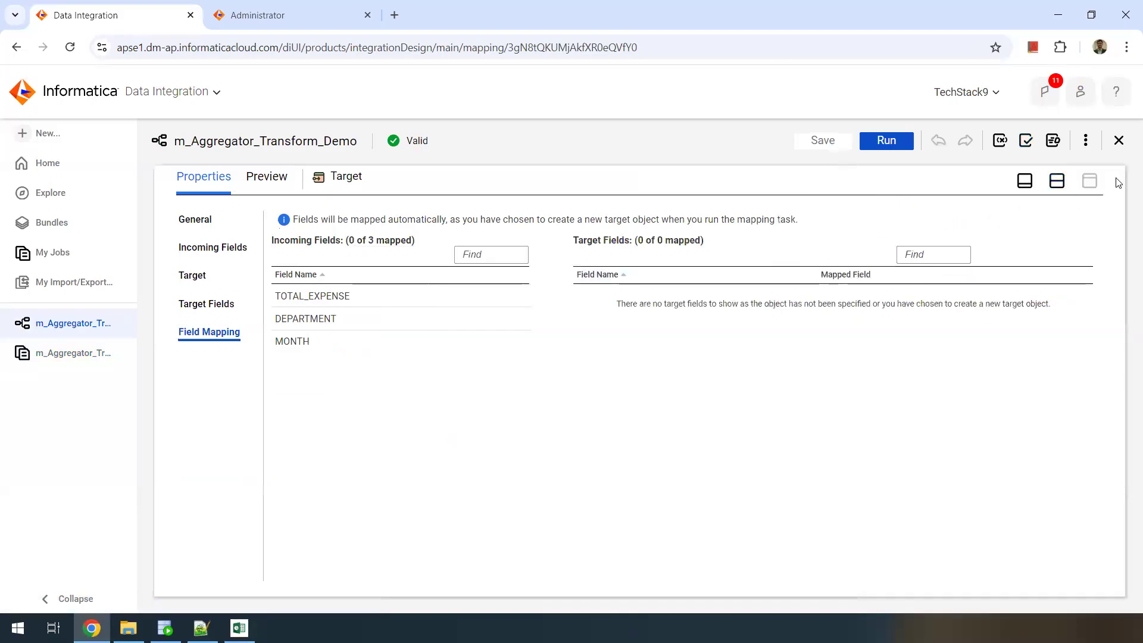
Select the Aggregator transformation in the mapping design and display its aggregate expressions with the properties maximized.
left_click(1057, 180)
left_click(474, 291)
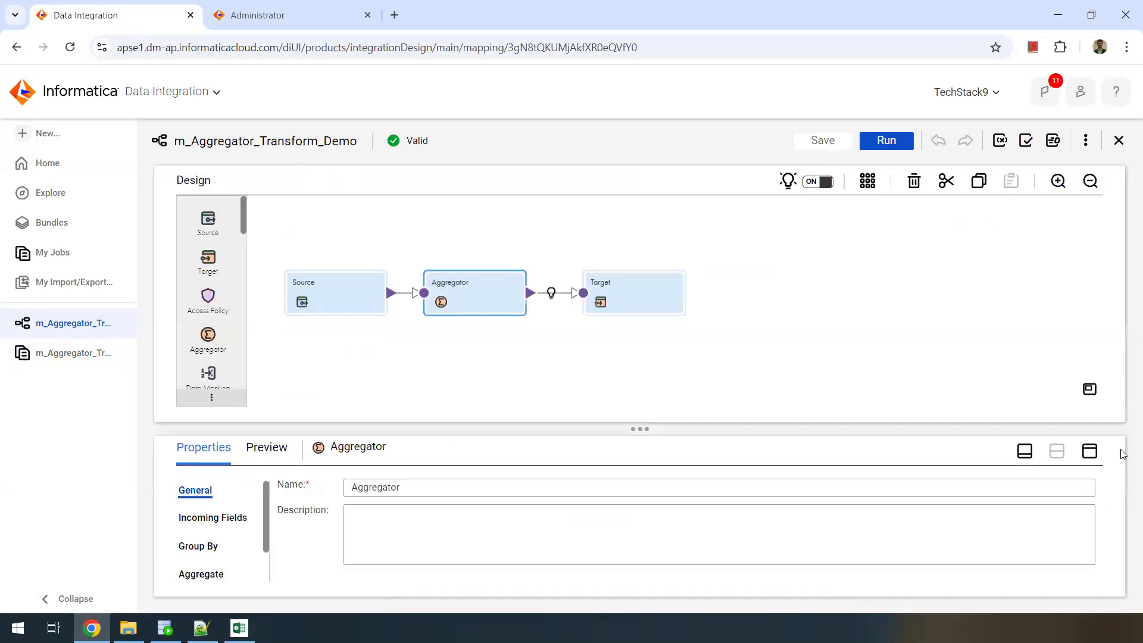
left_click(1090, 451)
left_click(191, 303)
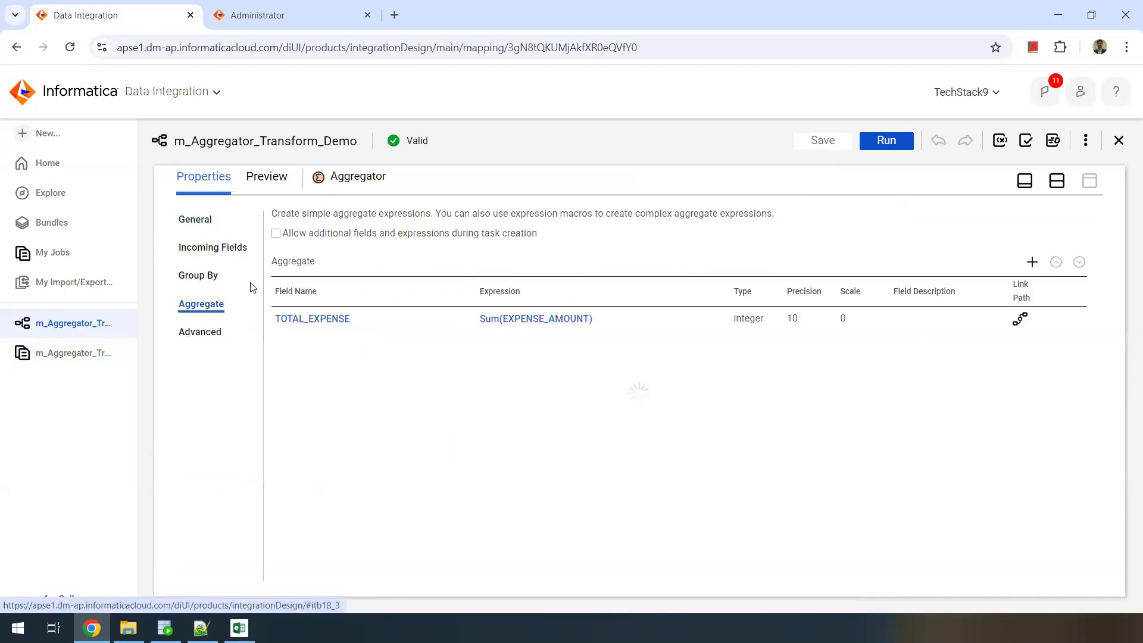
Examine the built-in Aggregate functions in the TOTAL_EXPENSE expression editor, cancel without changes, and show the Aggregator's group-by fields.
left_click(535, 318)
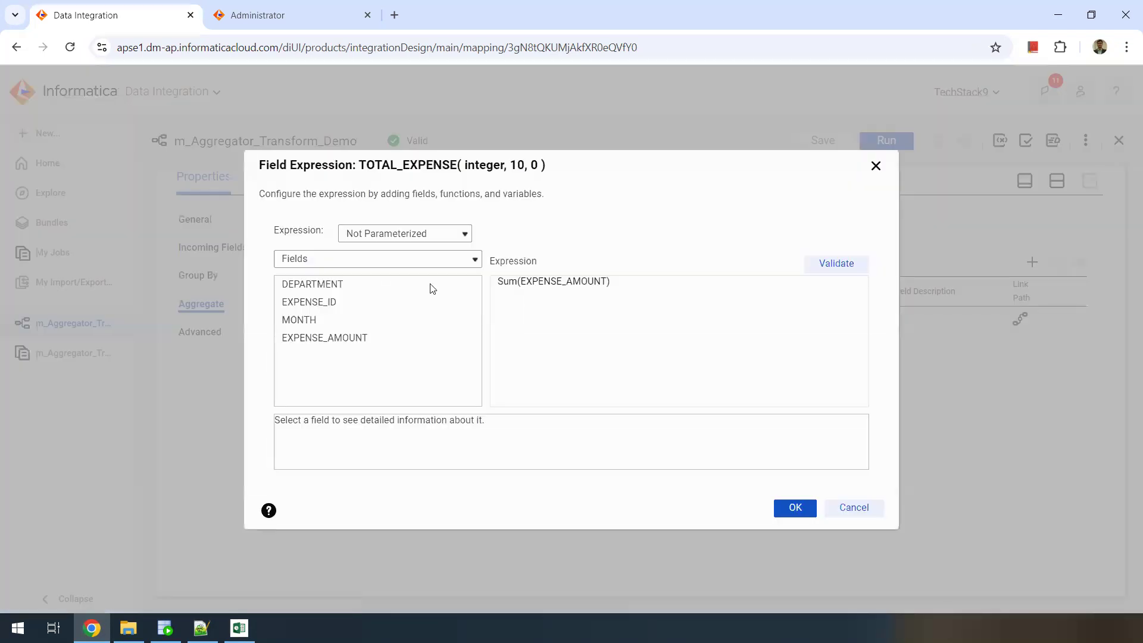
left_click(370, 258)
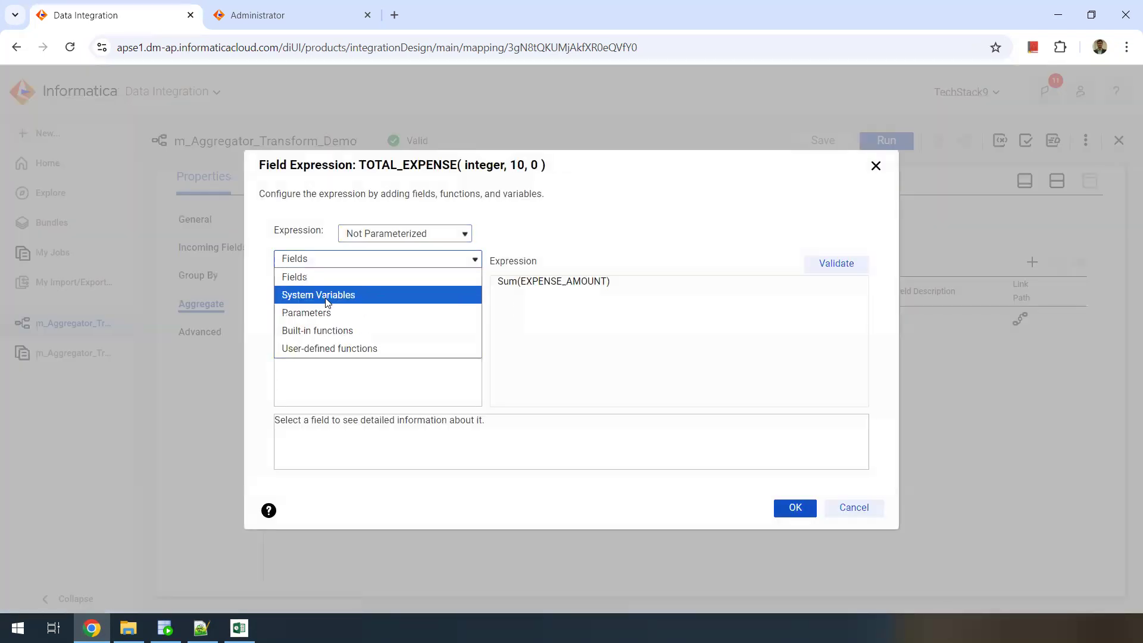
left_click(321, 331)
left_click(322, 305)
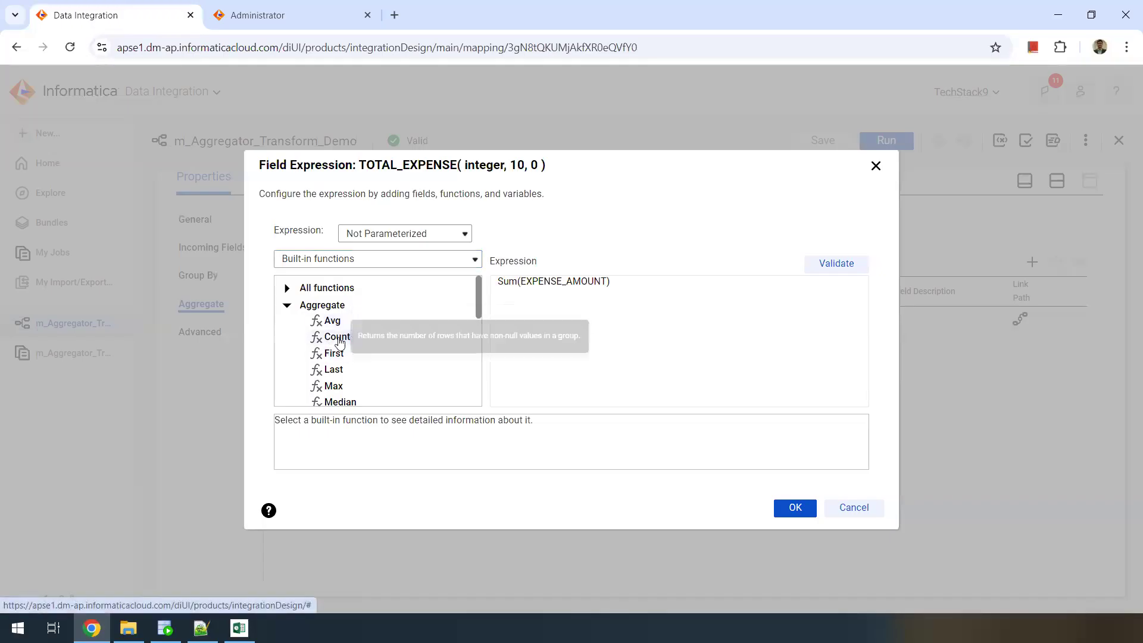
scroll(393, 352, "down", 1)
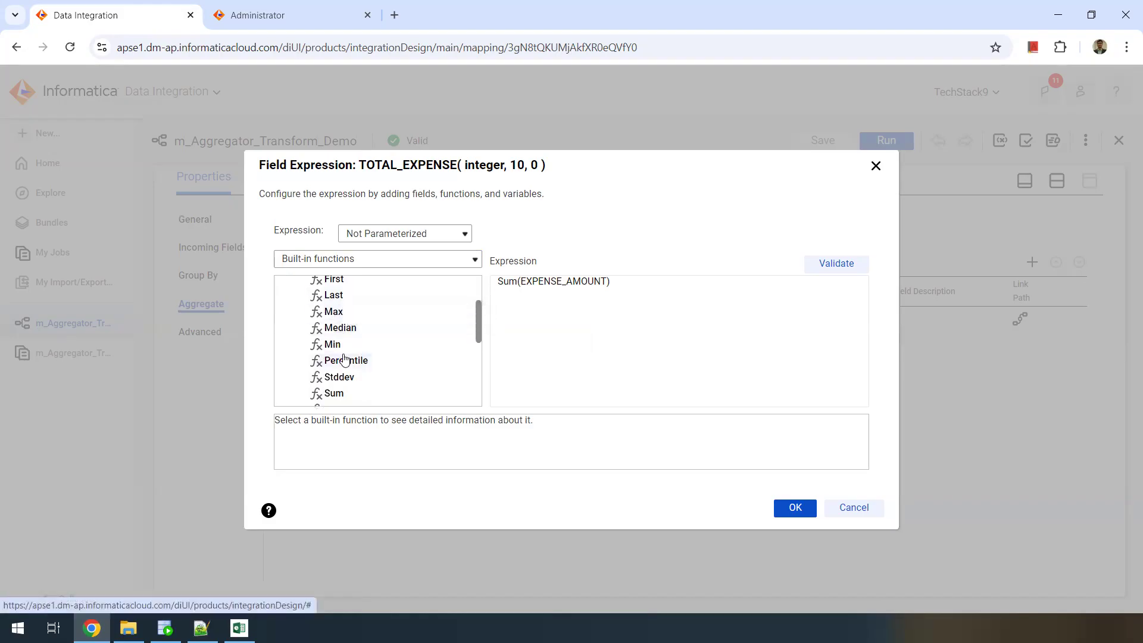
scroll(344, 357, "down", 2)
scroll(346, 334, "up", 1)
scroll(346, 334, "up", 3)
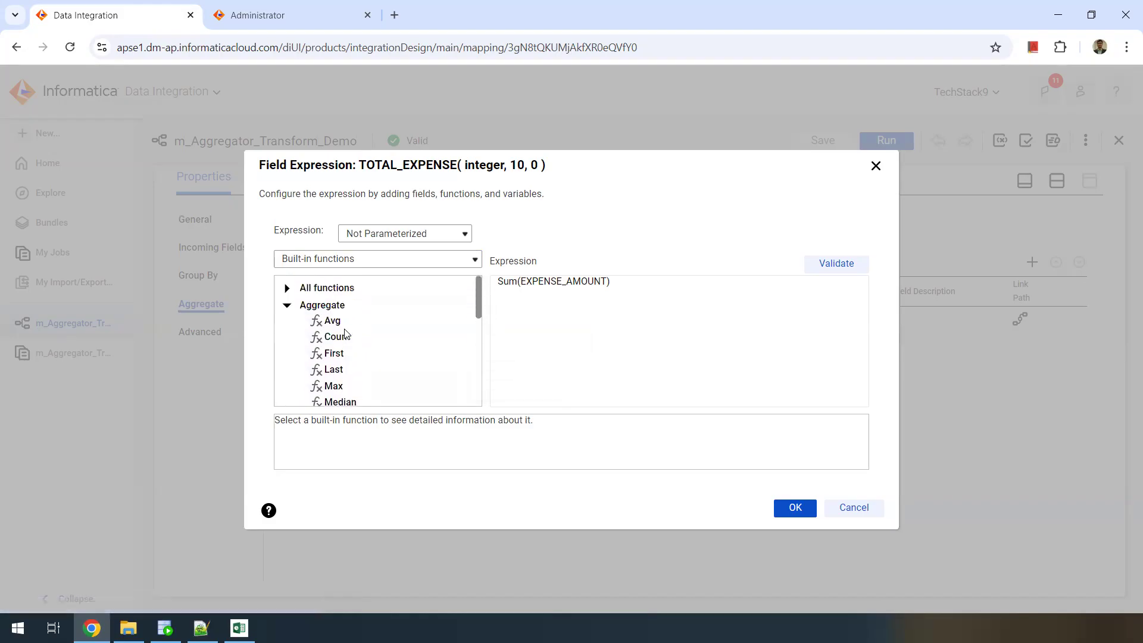
left_click(857, 508)
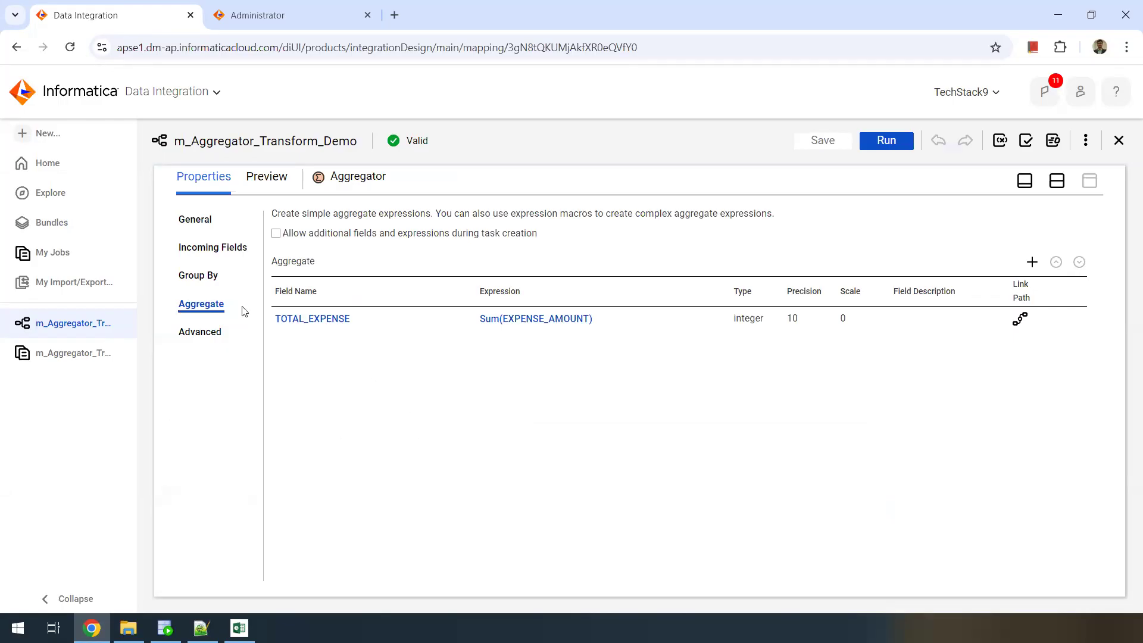
left_click(210, 278)
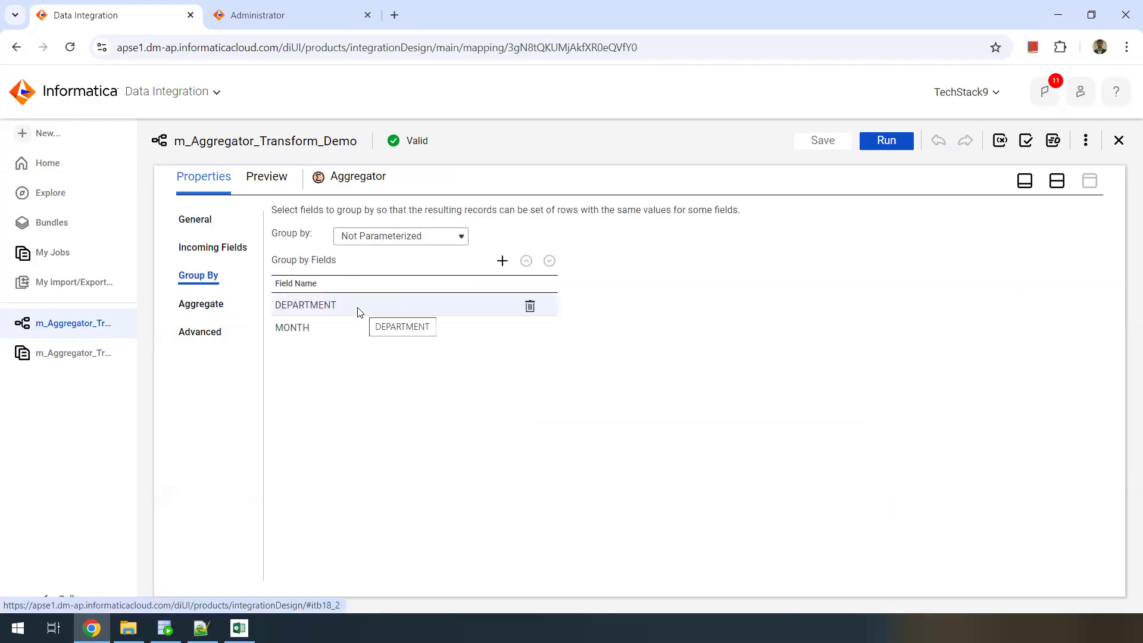